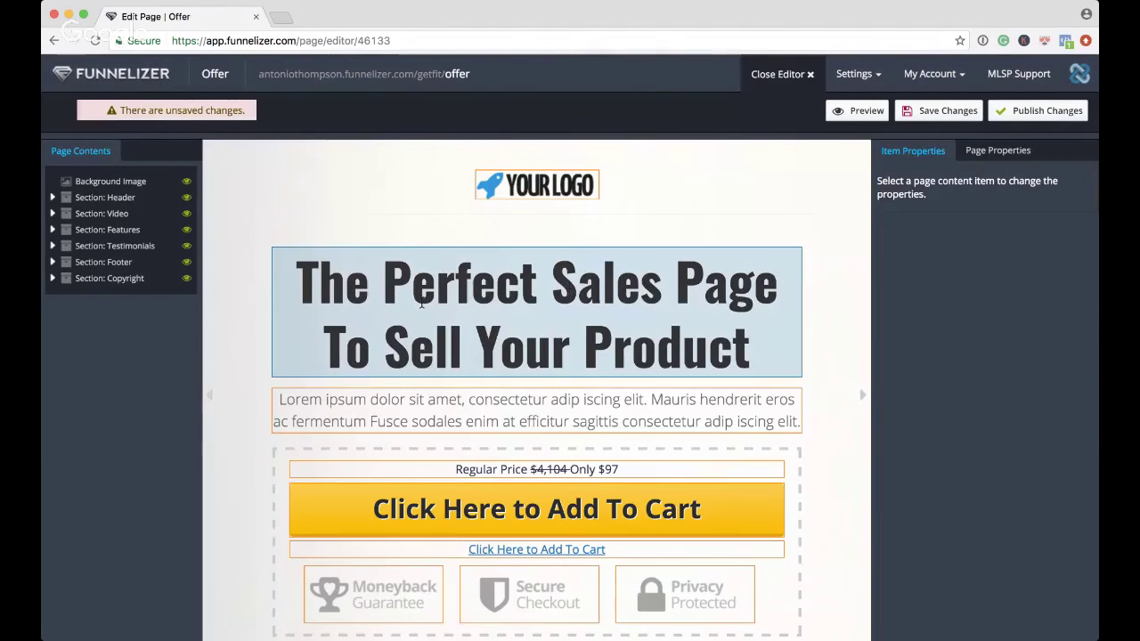
- Replace the sales page's main headline with "Lose Weight With Coffee"
{"action": "left_click", "coordinate": [536, 311]}
{"action": "left_click_drag", "start_coordinate": [296, 283], "coordinate": [703, 338]}
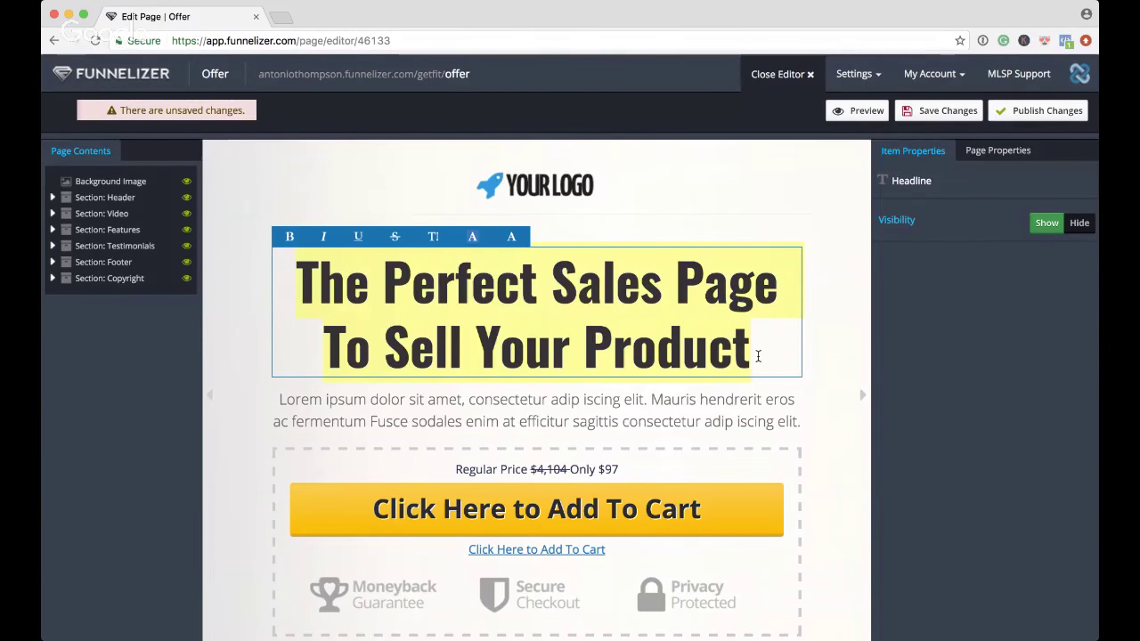
{"action": "left_click", "coordinate": [726, 306]}
{"action": "left_click_drag", "start_coordinate": [745, 330], "coordinate": [307, 258]}
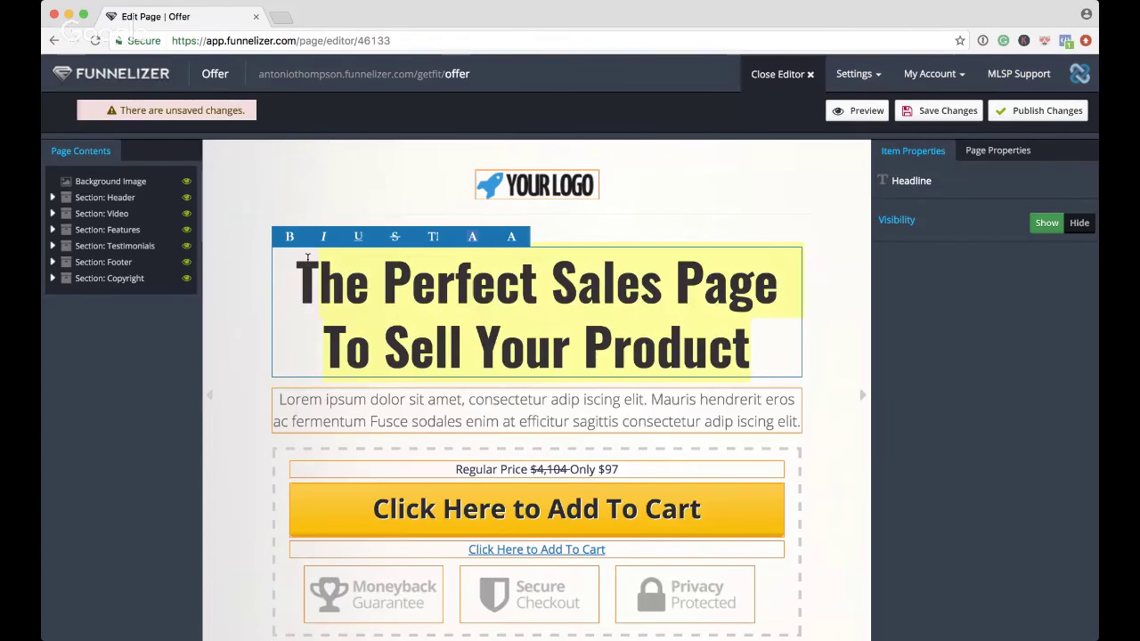
{"action": "key", "text": "BackSpace"}
{"action": "type", "text": "Low"}
{"action": "key", "text": "BackSpace"}
{"action": "type", "text": "s"}
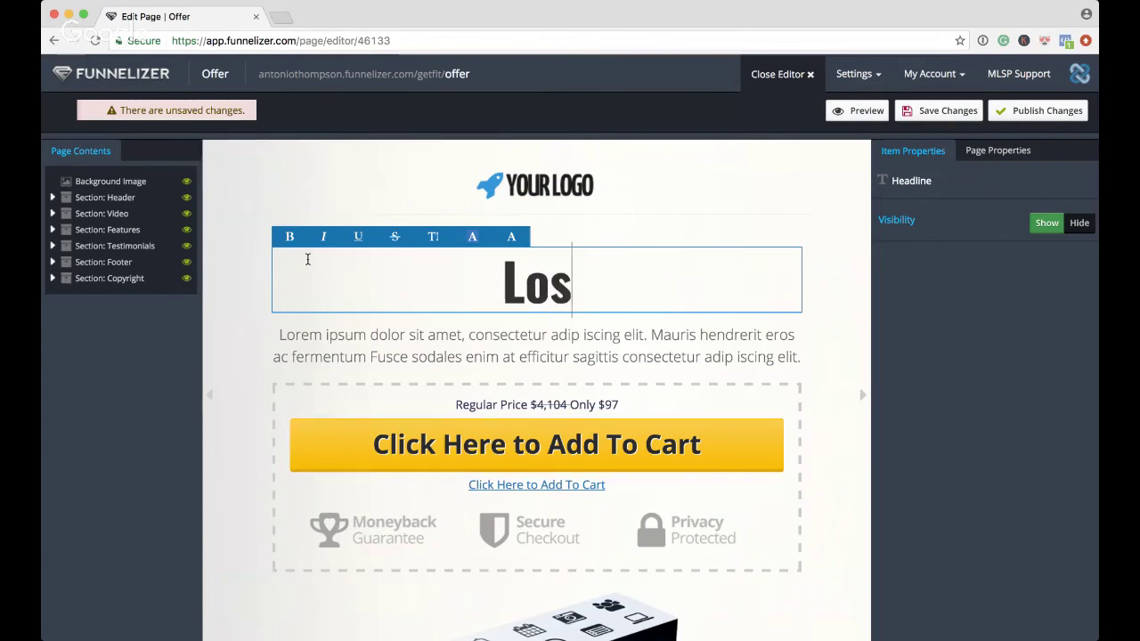
{"action": "type", "text": "e Weight Wit"}
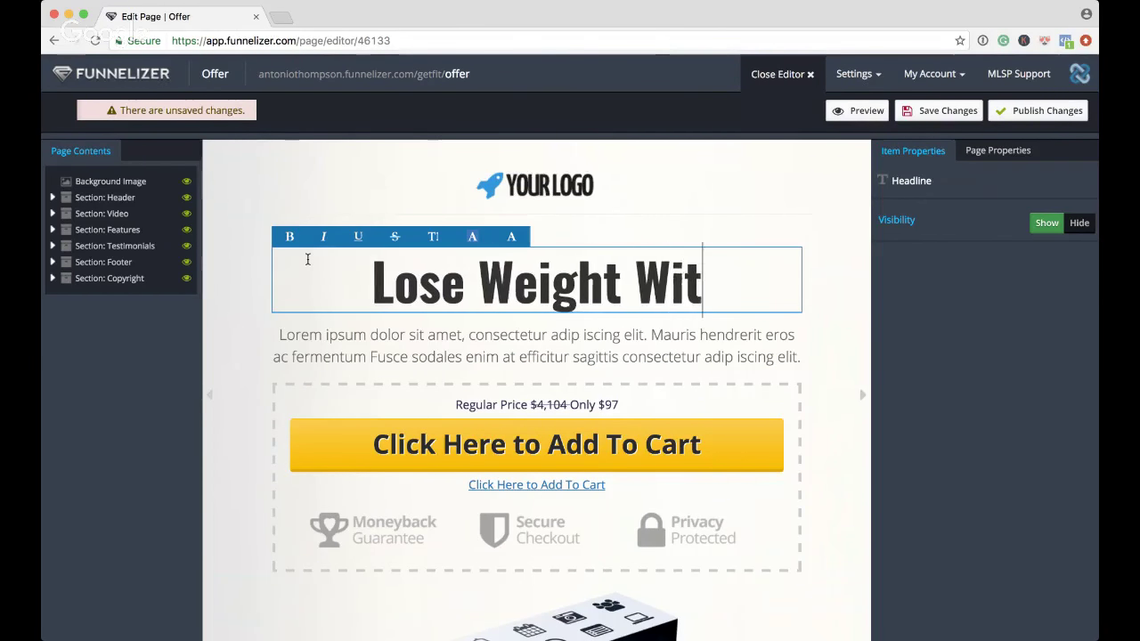
{"action": "type", "text": "h Cofee"}
{"action": "key", "text": "BackSpace"}
{"action": "key", "text": "BackSpace"}
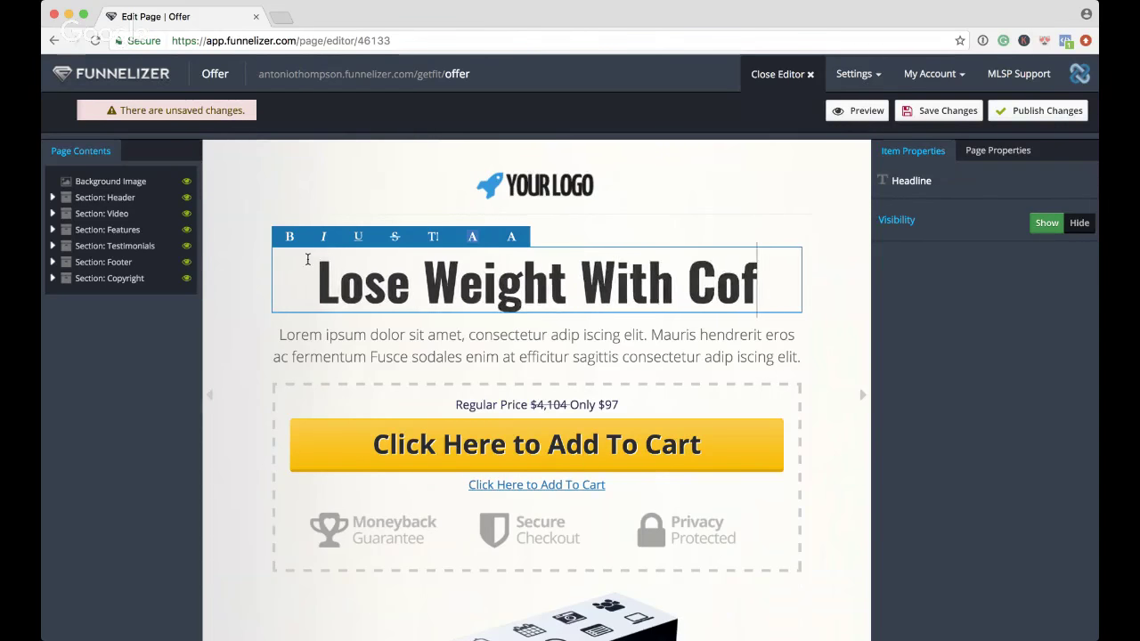
{"action": "type", "text": "fee"}
{"action": "scroll", "coordinate": [316, 347], "scroll_direction": "down", "scroll_amount": 2}
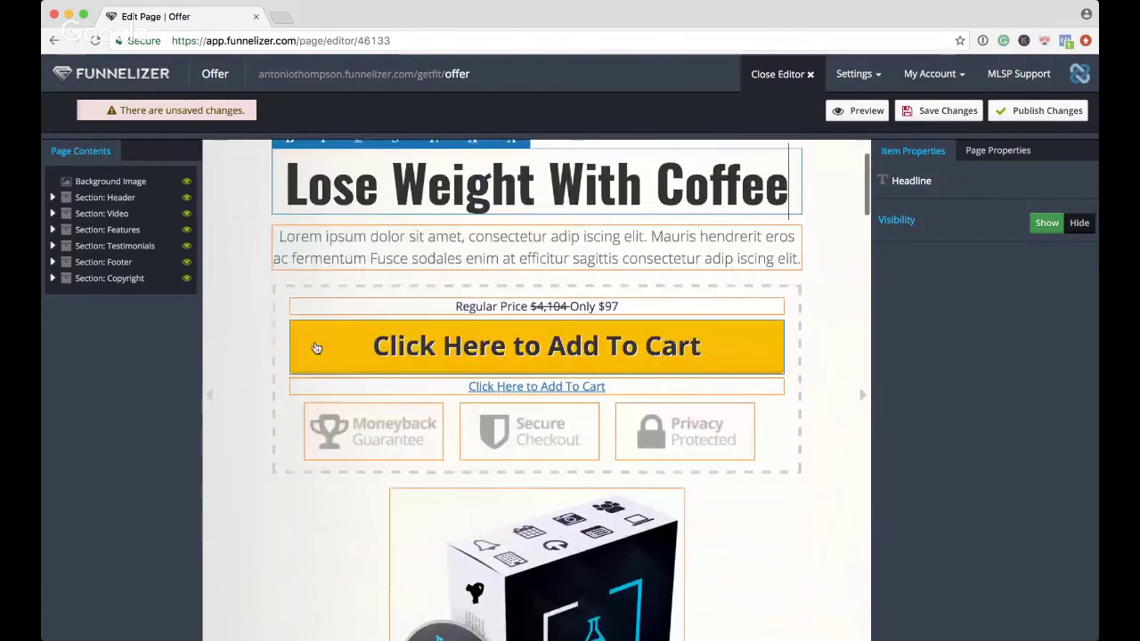
{"action": "left_click", "coordinate": [281, 237]}
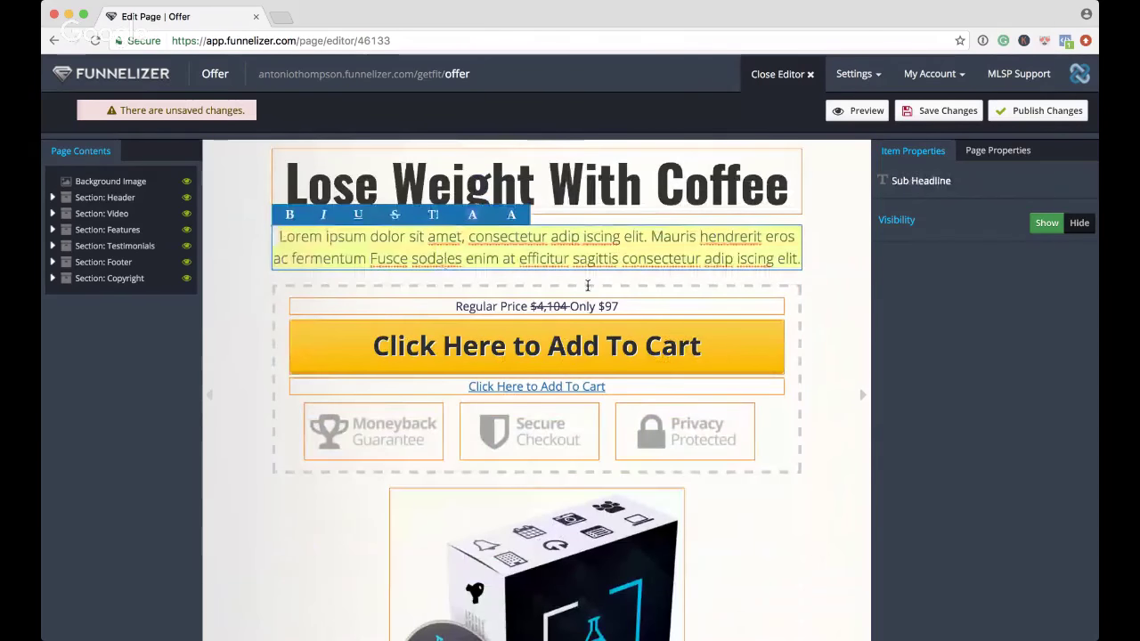
{"action": "left_click", "coordinate": [570, 305]}
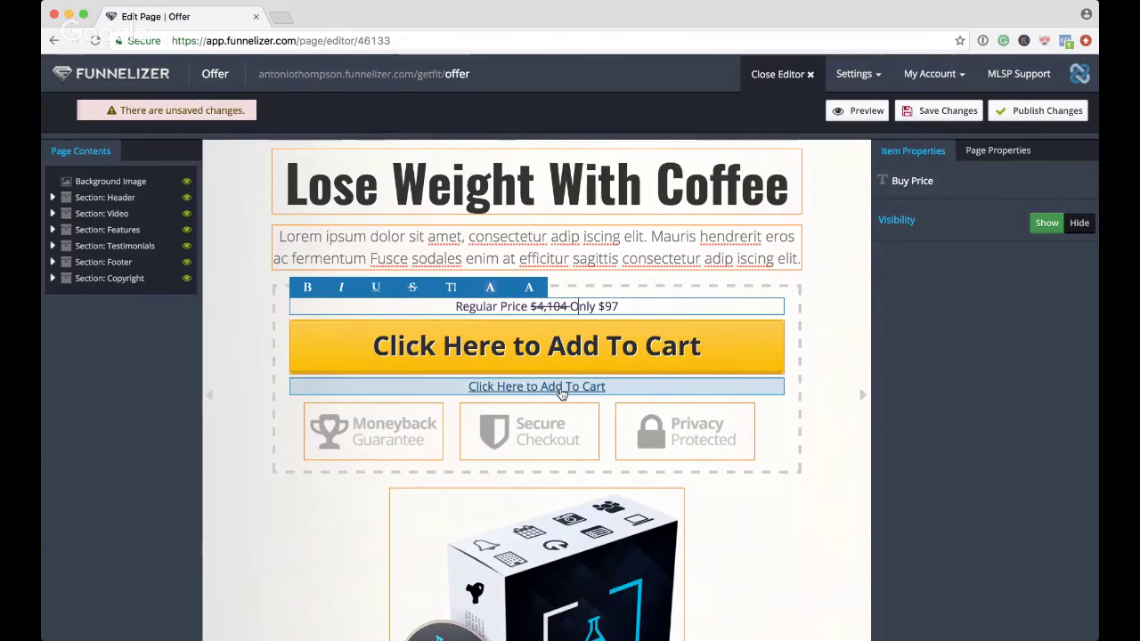
- Browse the image library for a replacement for the product image, closing it without choosing one
{"action": "scroll", "coordinate": [465, 460], "scroll_direction": "down", "scroll_amount": 3}
{"action": "left_click", "coordinate": [466, 461]}
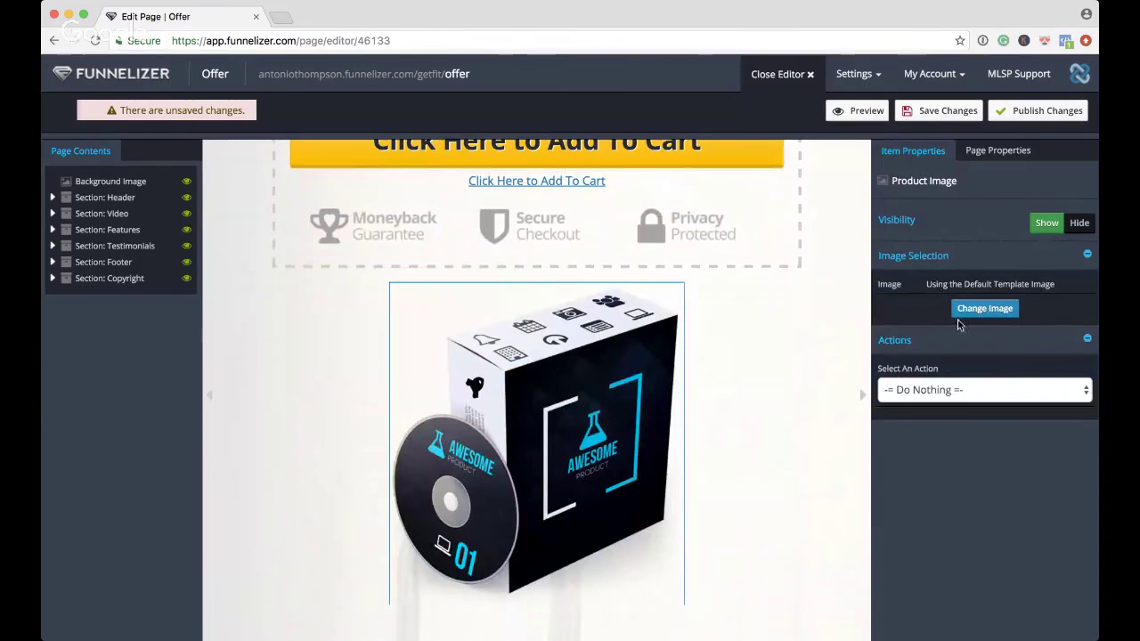
{"action": "left_click", "coordinate": [985, 308]}
{"action": "scroll", "coordinate": [735, 410], "scroll_direction": "down", "scroll_amount": 15}
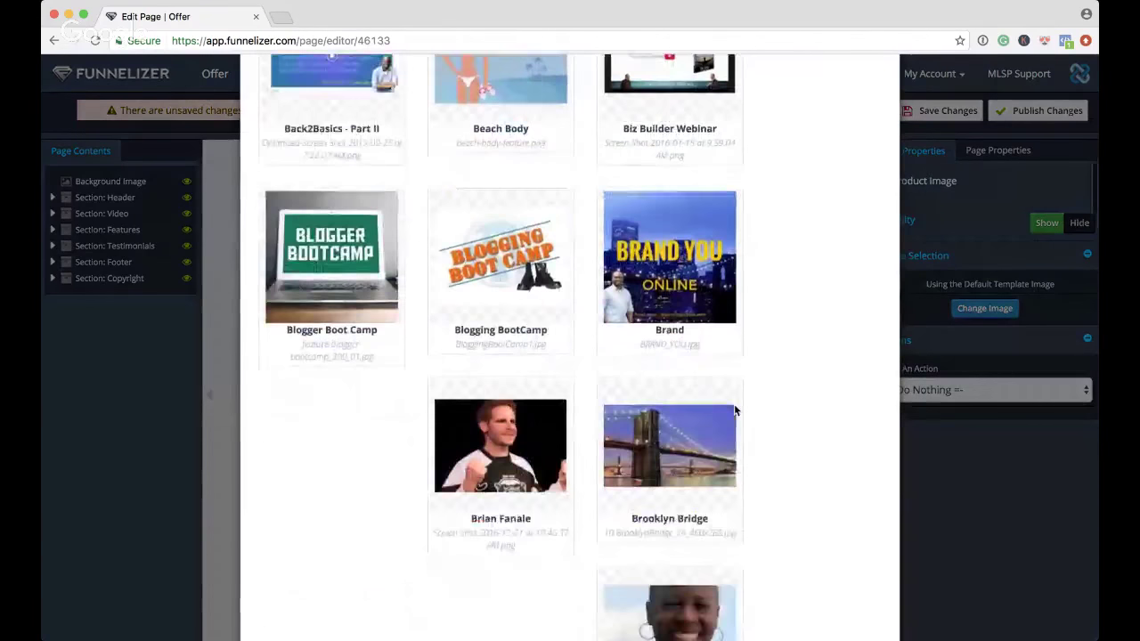
{"action": "scroll", "coordinate": [735, 410], "scroll_direction": "down", "scroll_amount": 15}
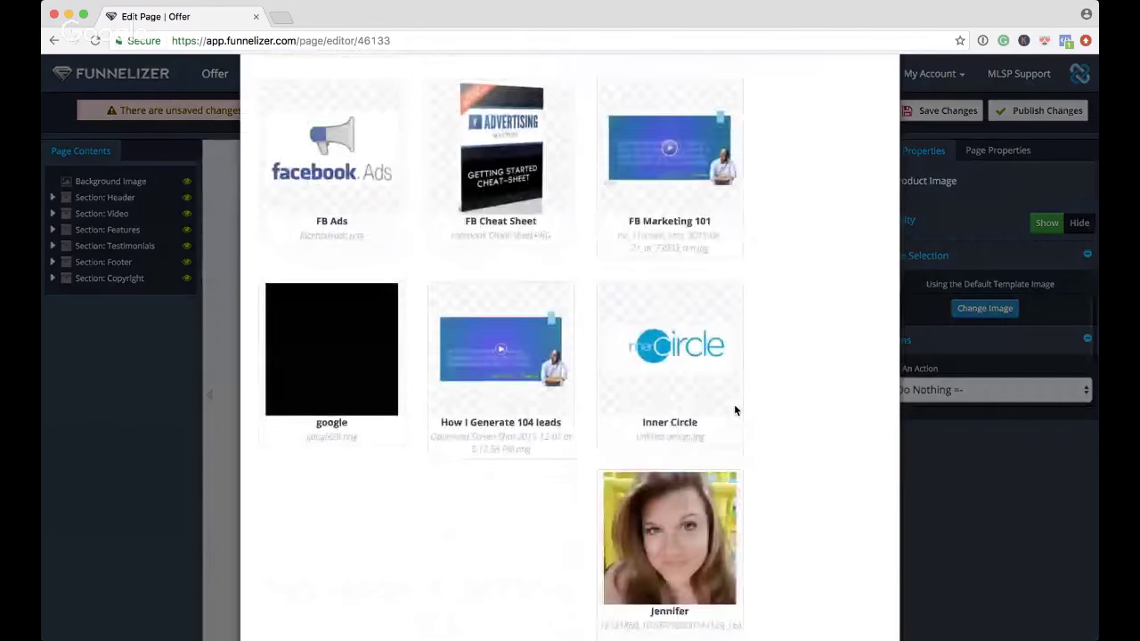
{"action": "scroll", "coordinate": [735, 410], "scroll_direction": "down", "scroll_amount": 15}
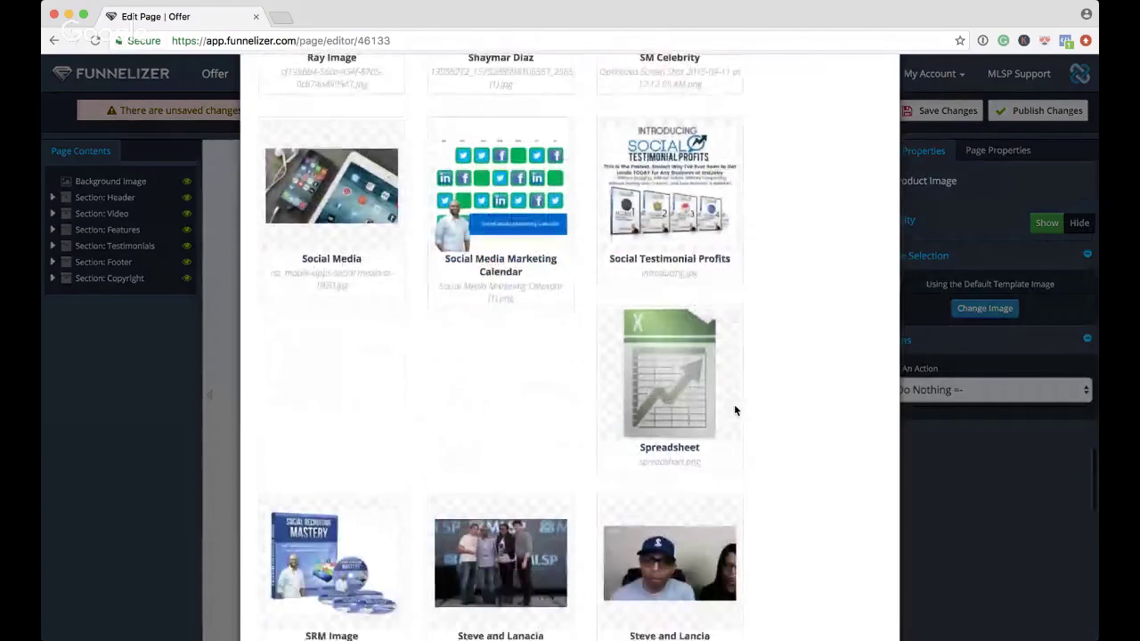
{"action": "scroll", "coordinate": [735, 410], "scroll_direction": "down", "scroll_amount": 3}
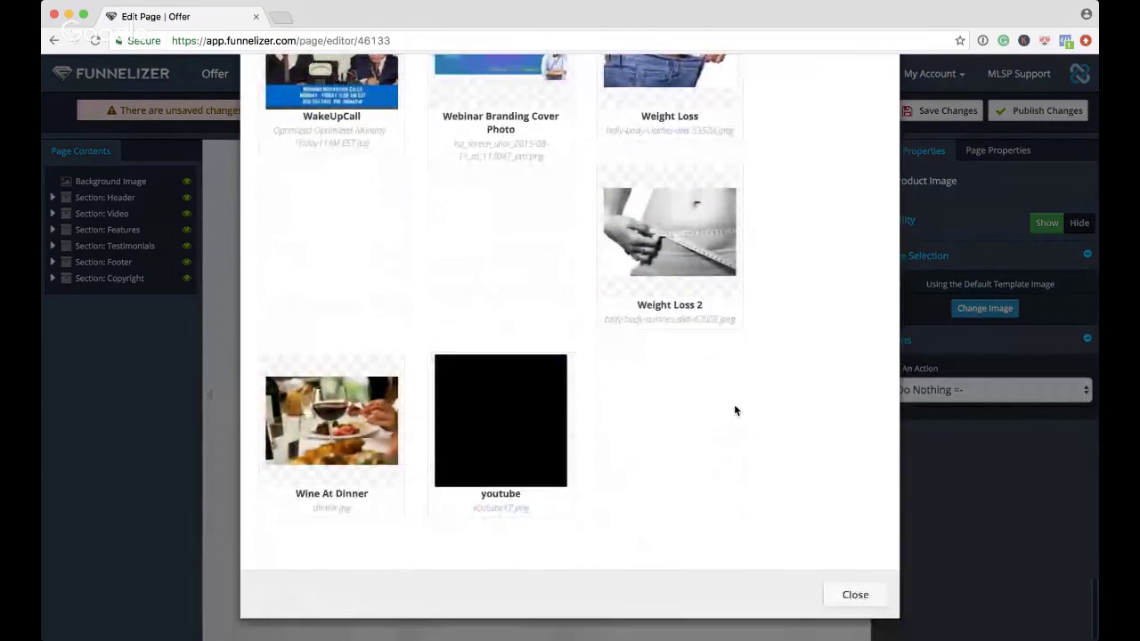
{"action": "left_click", "coordinate": [872, 595]}
- Check the video selection options of the sales video placeholder in the video section
{"action": "scroll", "coordinate": [764, 466], "scroll_direction": "down", "scroll_amount": 3}
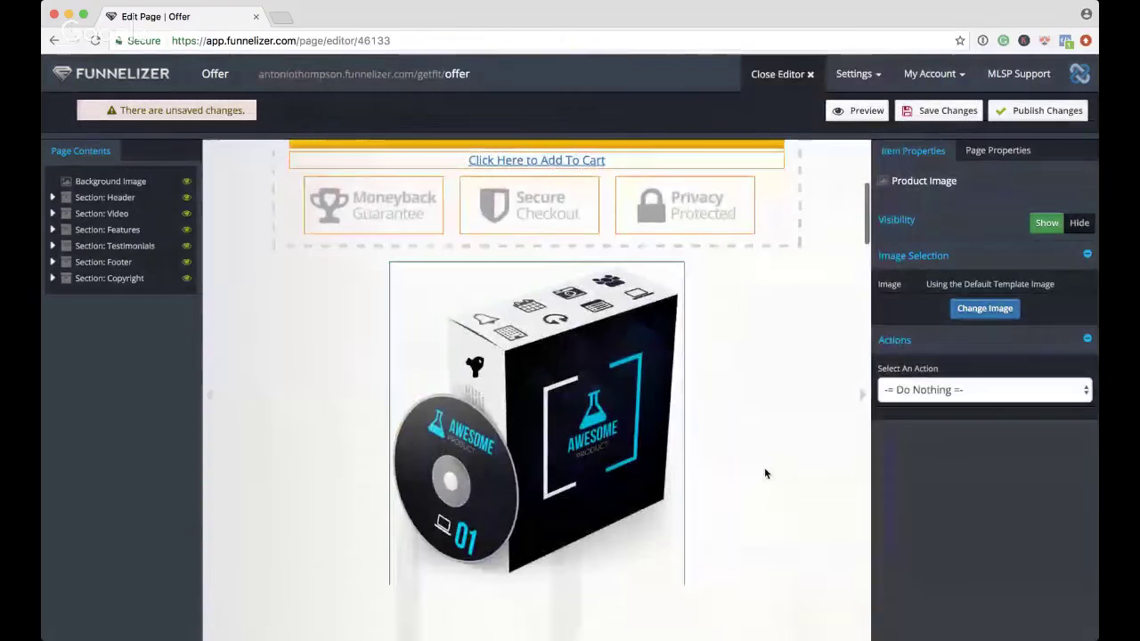
{"action": "scroll", "coordinate": [574, 328], "scroll_direction": "down", "scroll_amount": 6}
{"action": "left_click", "coordinate": [592, 328]}
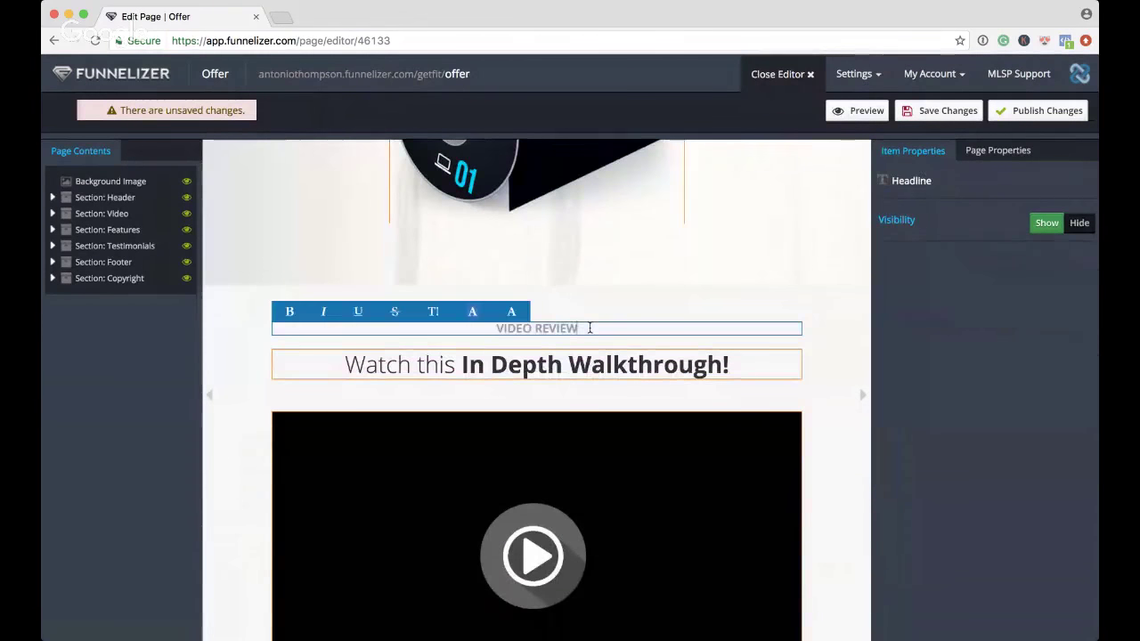
{"action": "left_click_drag", "start_coordinate": [583, 329], "coordinate": [502, 328]}
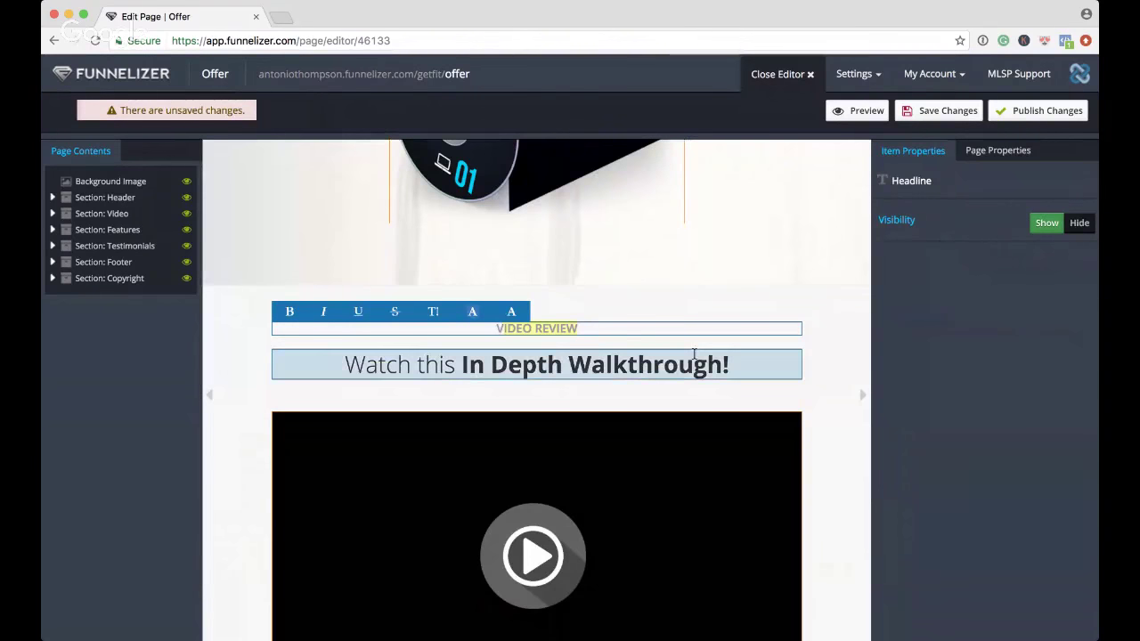
{"action": "scroll", "coordinate": [722, 360], "scroll_direction": "down", "scroll_amount": 5}
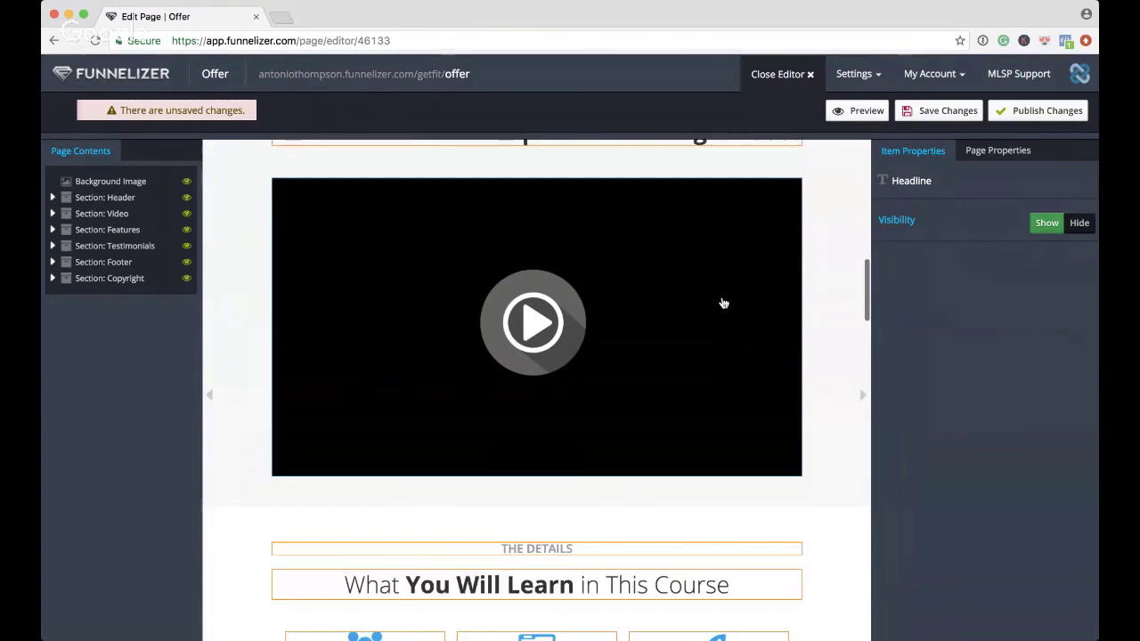
{"action": "left_click", "coordinate": [720, 300]}
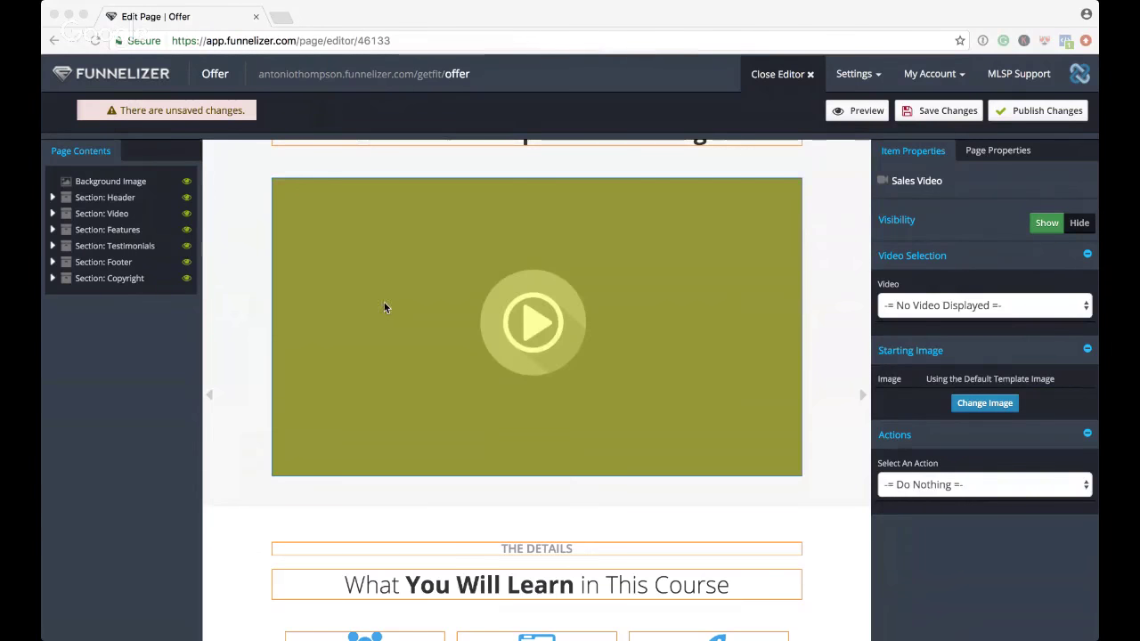
{"action": "left_click", "coordinate": [311, 344]}
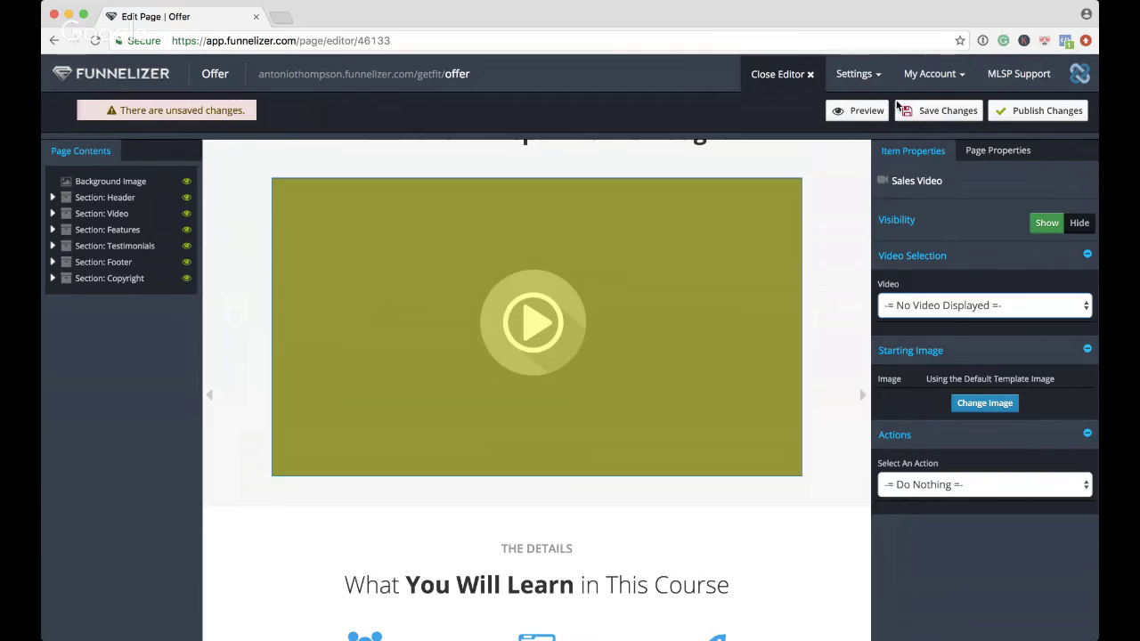
- Save and publish the Offer page
{"action": "left_click", "coordinate": [945, 112]}
{"action": "left_click", "coordinate": [1037, 110]}
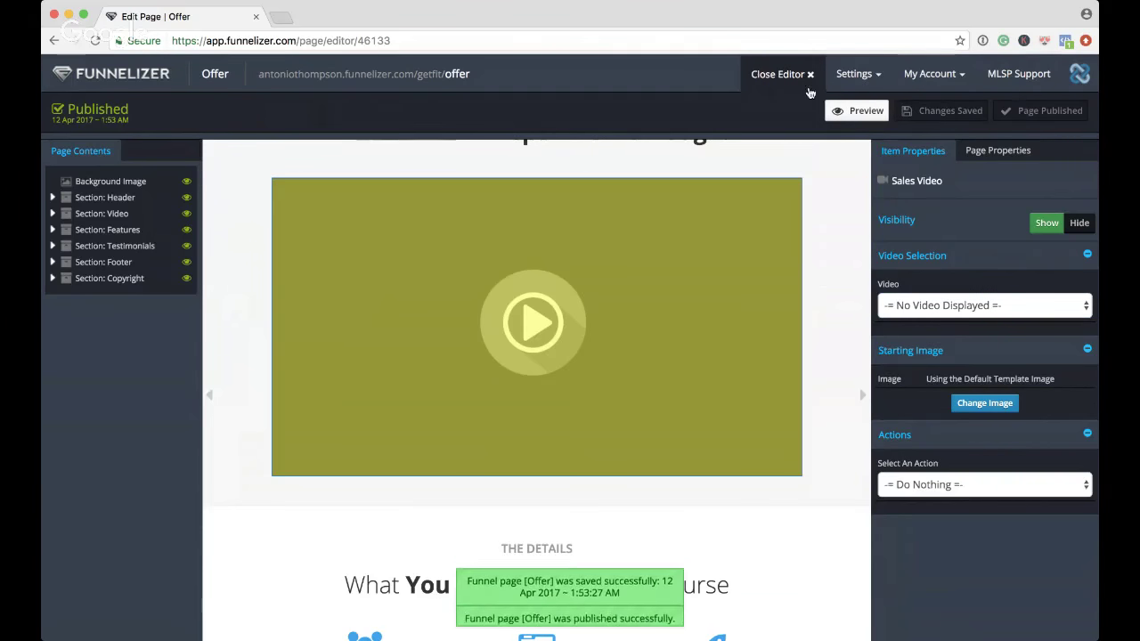
{"action": "left_click", "coordinate": [869, 76]}
{"action": "left_click", "coordinate": [815, 141]}
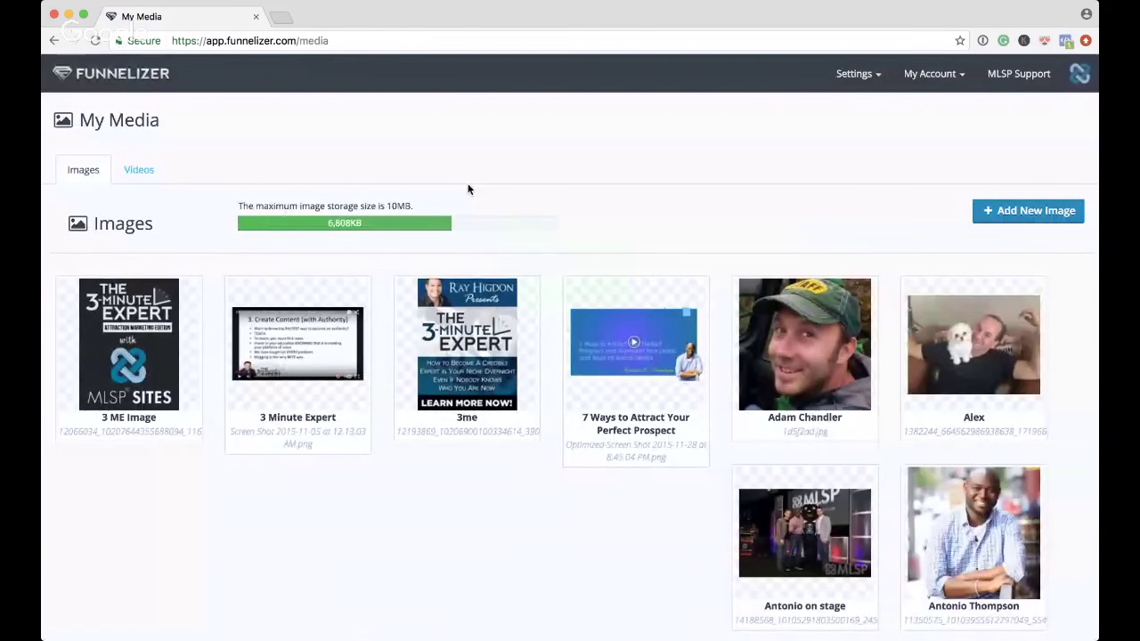
{"action": "left_click", "coordinate": [163, 167]}
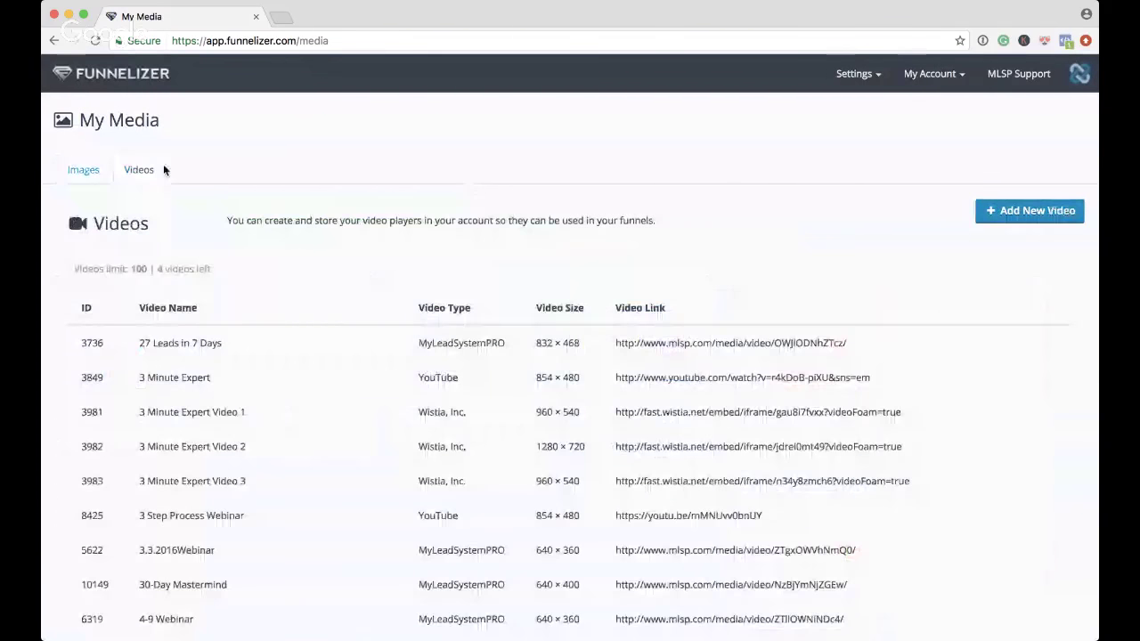
{"action": "left_click", "coordinate": [979, 212]}
{"action": "left_click", "coordinate": [569, 228]}
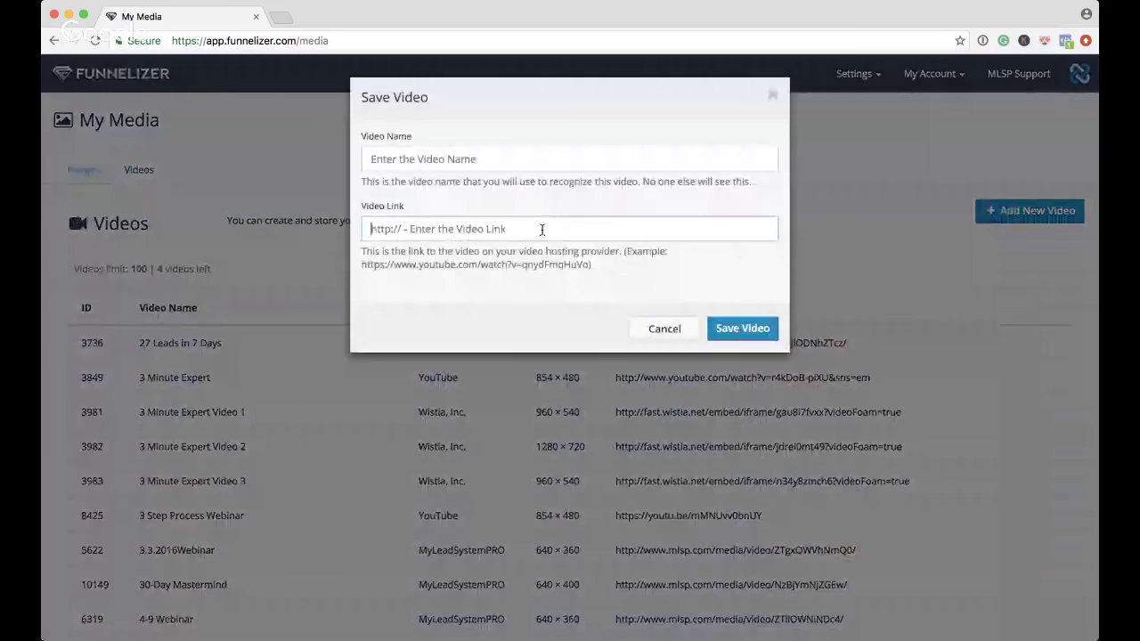
{"action": "type", "text": "https://www.youtube.com/watch?v=smcQ_0mlVLo"}
{"action": "left_click", "coordinate": [507, 163]}
{"action": "type", "text": "Coffee"}
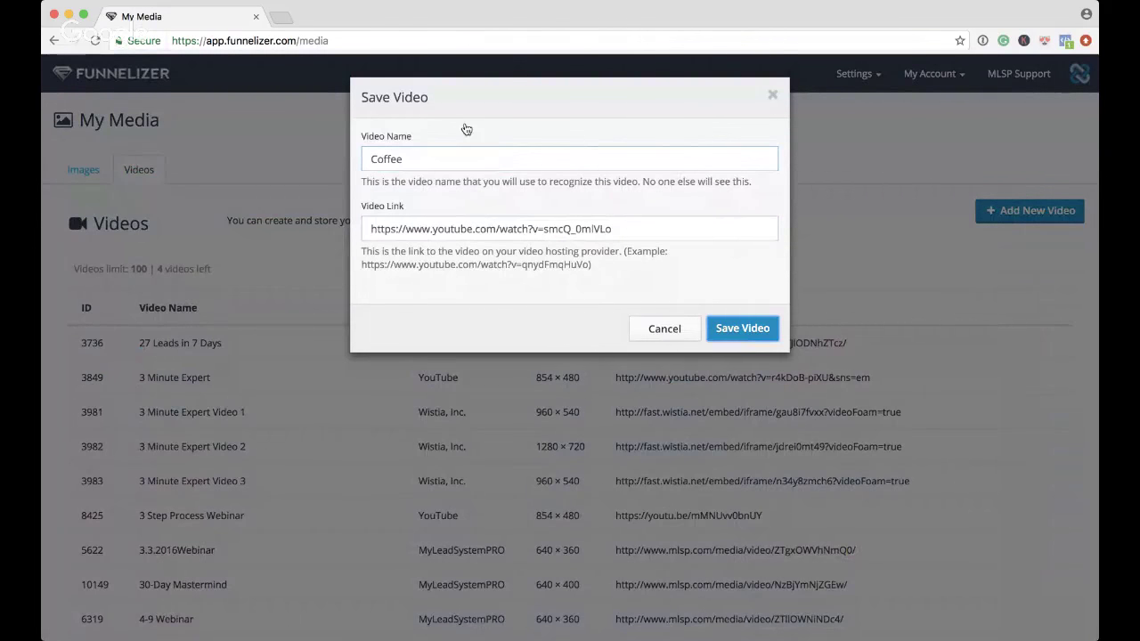
{"action": "key", "text": "Return"}
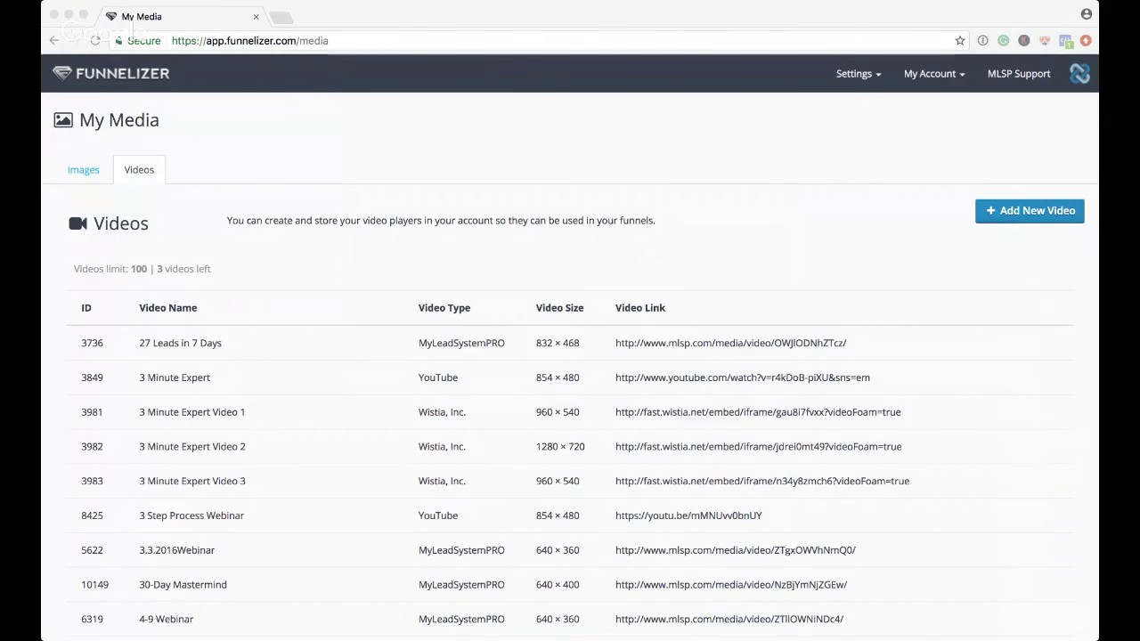
{"action": "left_click", "coordinate": [378, 20]}
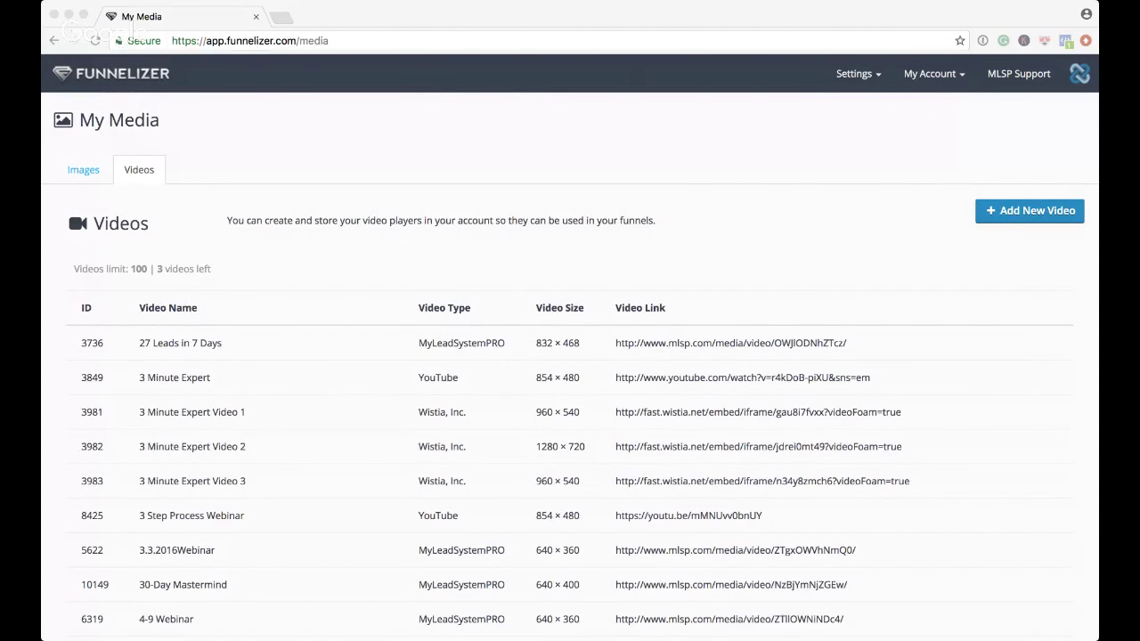
{"action": "left_click", "coordinate": [396, 7]}
{"action": "left_click", "coordinate": [331, 8]}
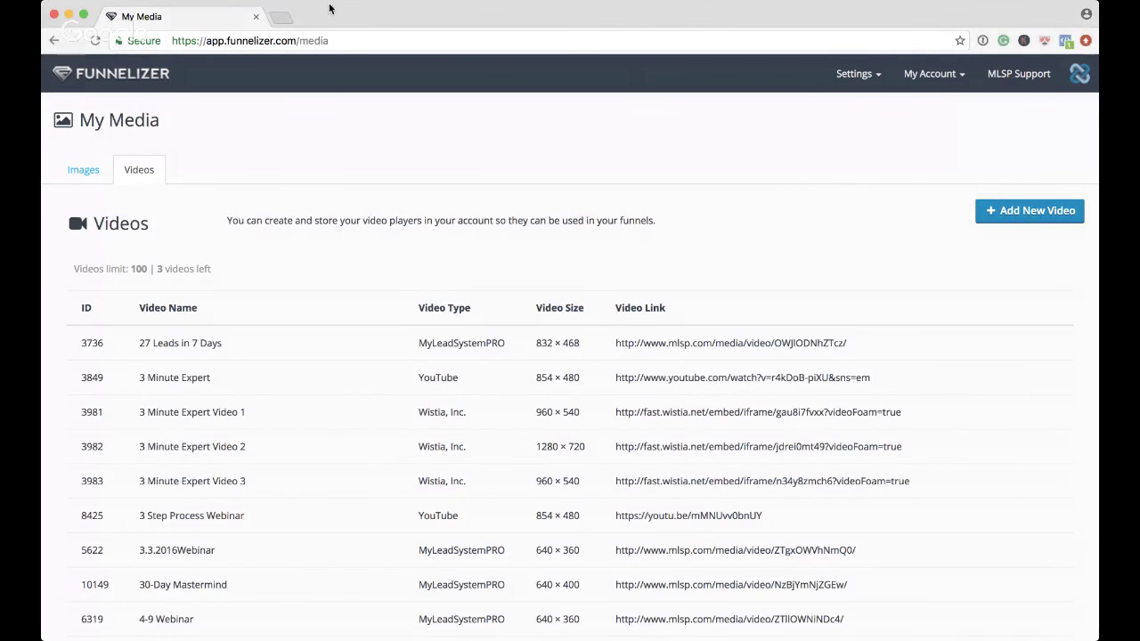
- Upload Valentus-Slim-Roast-Coffee-24-Packets-0.jpg to the media library's images under the name "Slim Roast"
{"action": "left_click", "coordinate": [82, 169]}
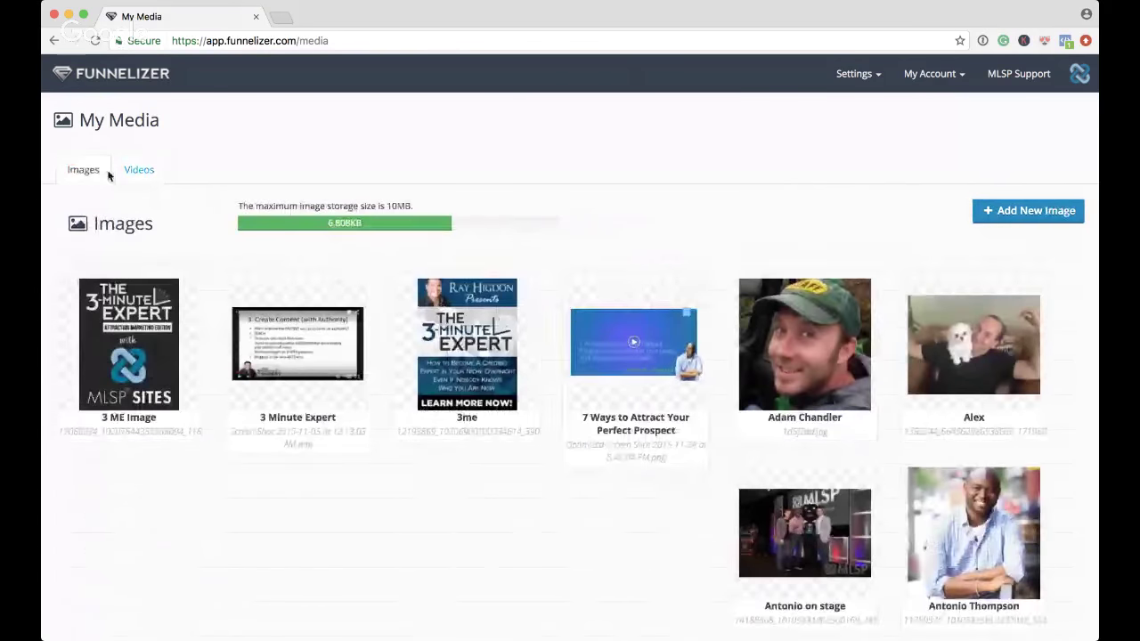
{"action": "left_click", "coordinate": [1006, 220]}
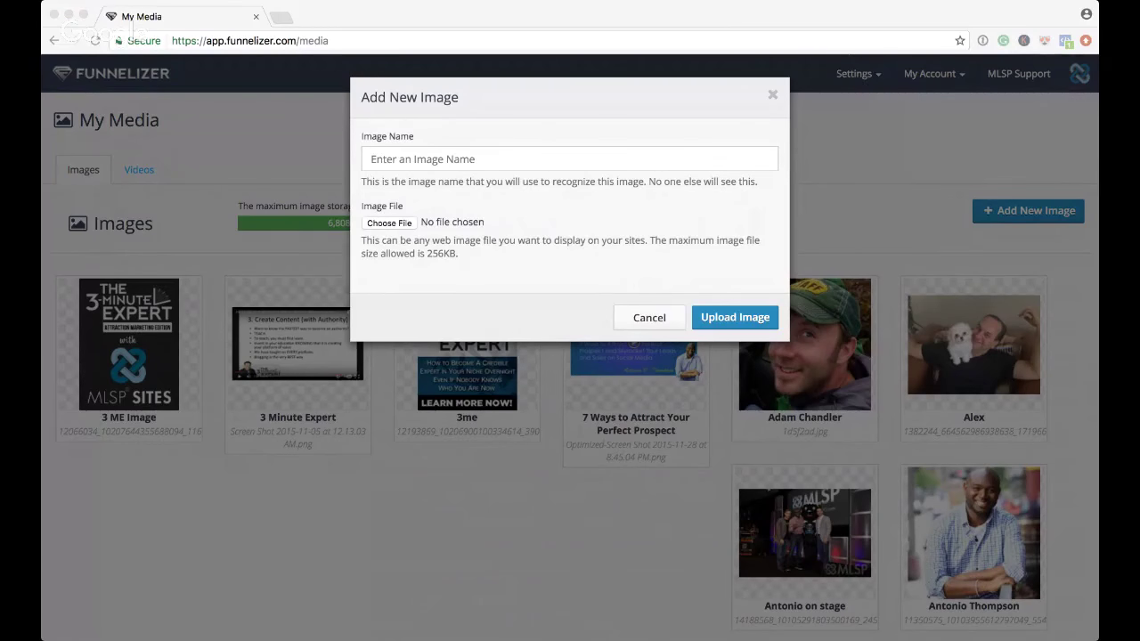
{"action": "key", "text": "Return"}
{"action": "left_click", "coordinate": [458, 168]}
{"action": "type", "text": "Slim Roast"}
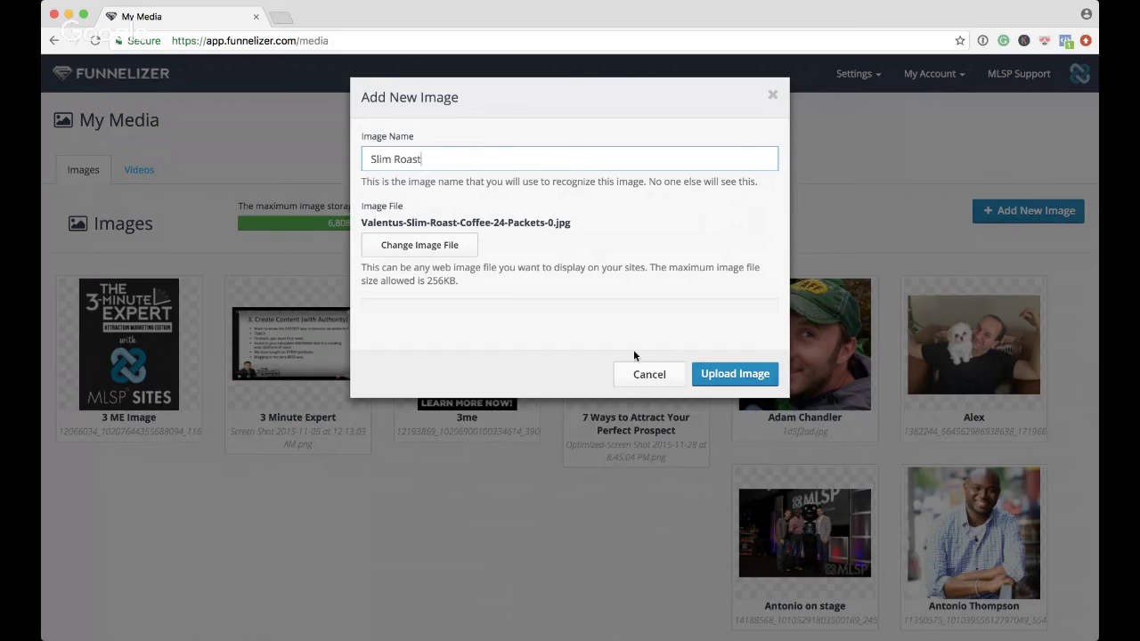
{"action": "left_click", "coordinate": [717, 373]}
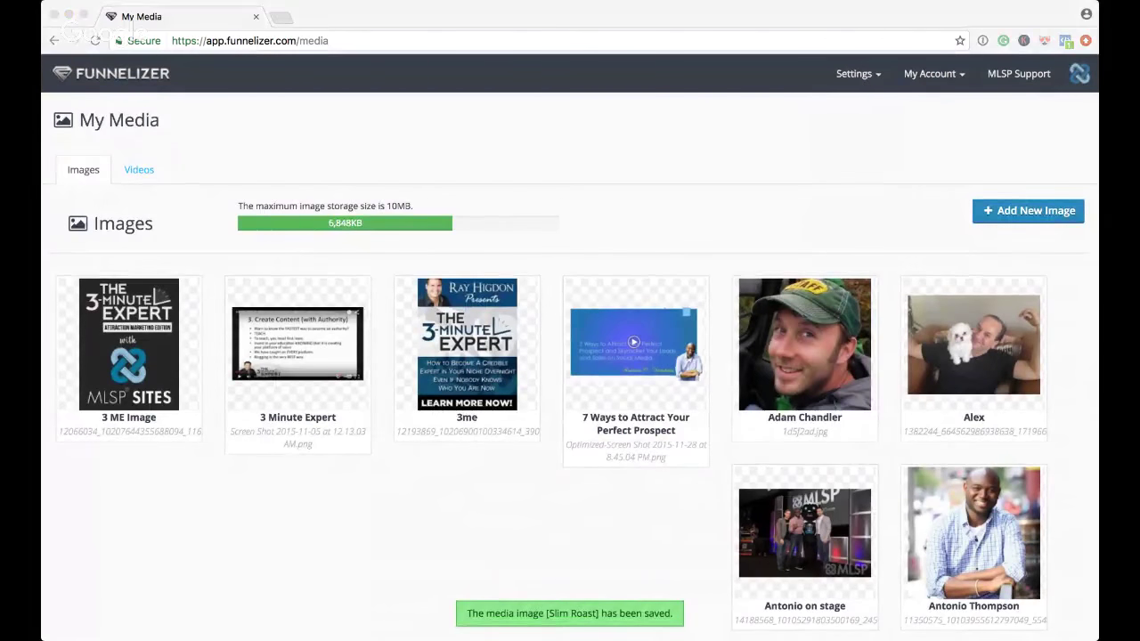
- Open the draft funnel "Get Fit in 3 Months Lead Magnet" for editing from the funnels dashboard
{"action": "left_click", "coordinate": [885, 12]}
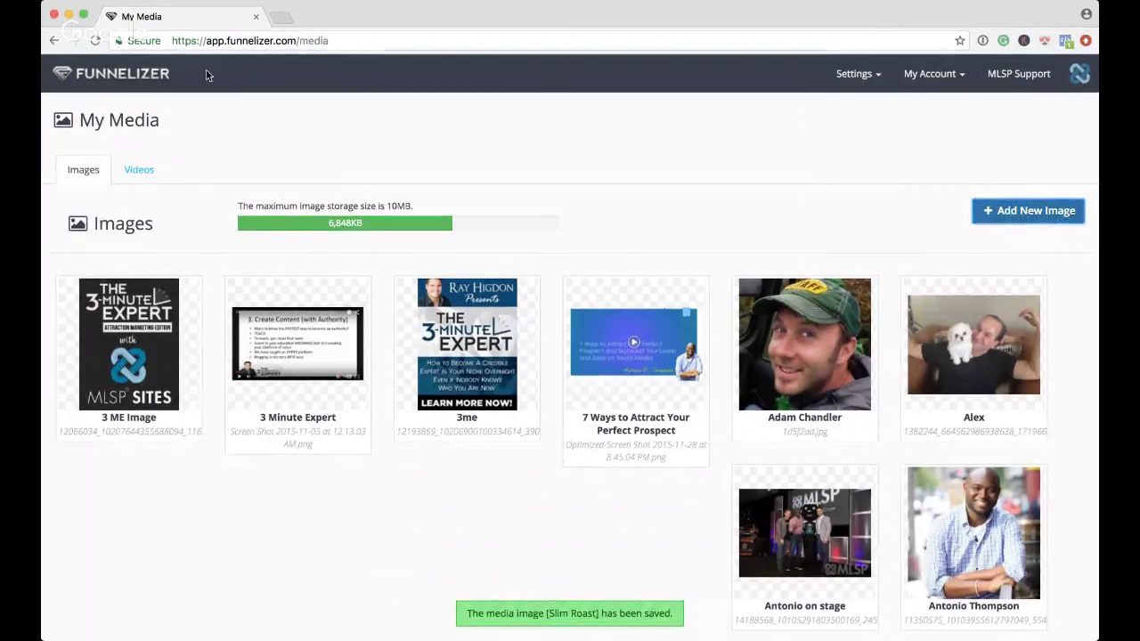
{"action": "left_click", "coordinate": [146, 75]}
{"action": "scroll", "coordinate": [376, 304], "scroll_direction": "down", "scroll_amount": 1}
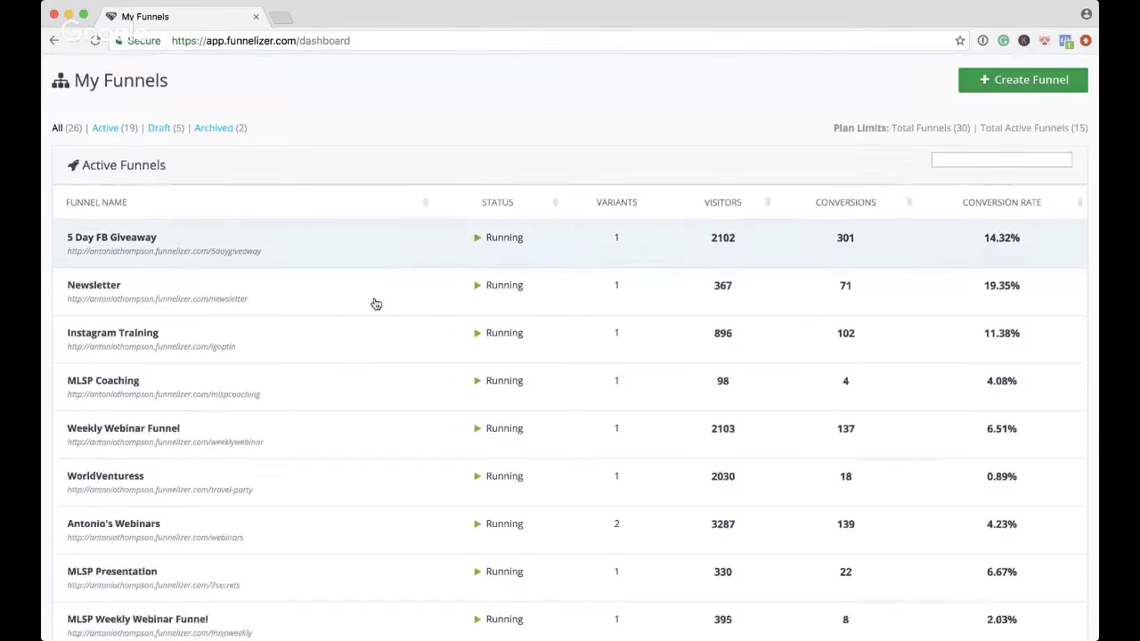
{"action": "scroll", "coordinate": [376, 303], "scroll_direction": "down", "scroll_amount": 10}
{"action": "left_click", "coordinate": [661, 548]}
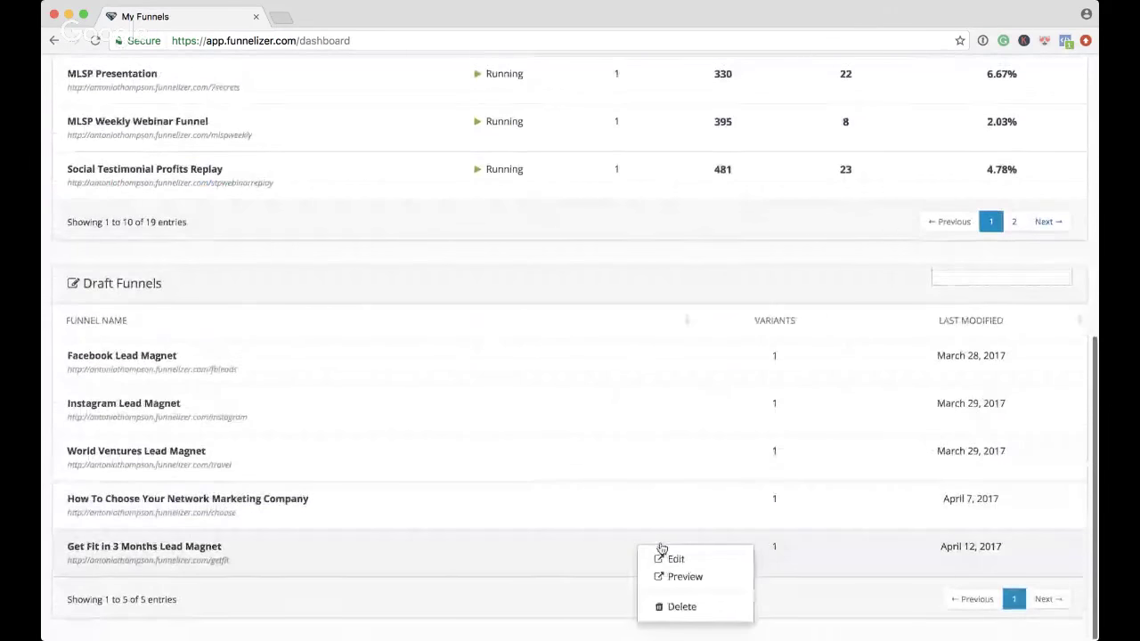
{"action": "left_click", "coordinate": [695, 561]}
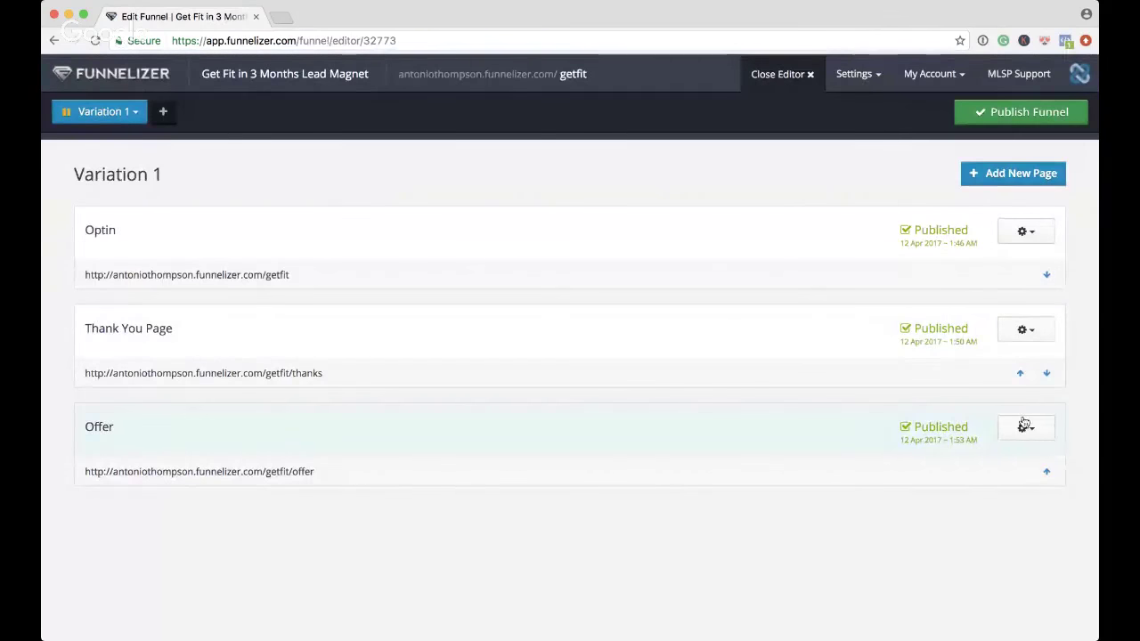
- Open the Offer page for editing and replace the header's product image with the "Slim Roast" library image
{"action": "left_click", "coordinate": [1022, 428]}
{"action": "left_click", "coordinate": [1006, 456]}
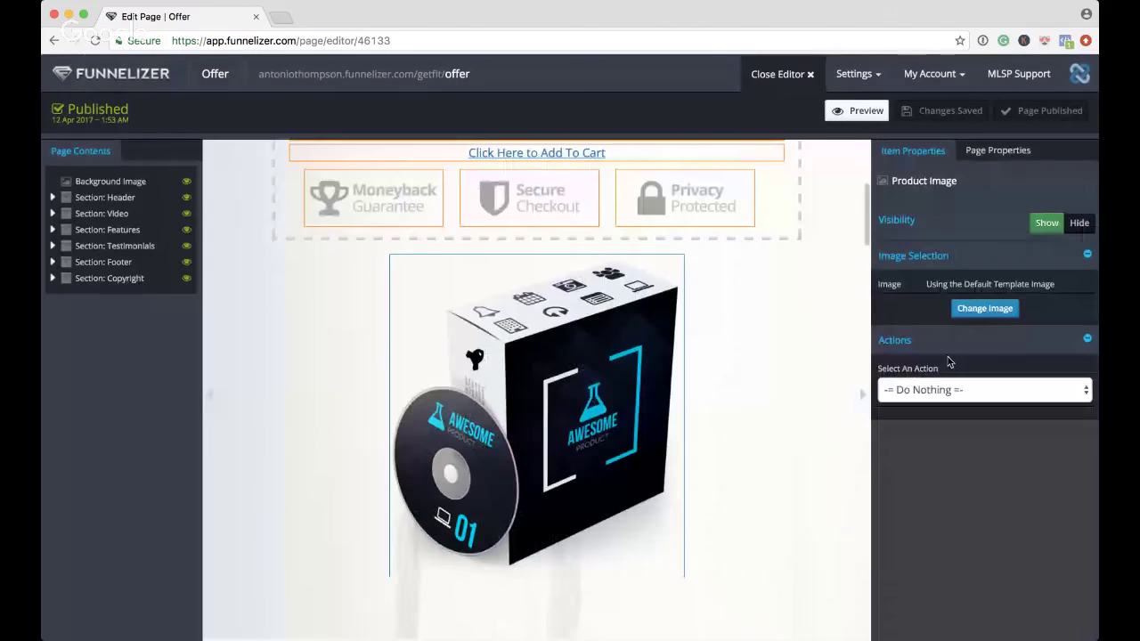
{"action": "double_click", "coordinate": [591, 356]}
{"action": "scroll", "coordinate": [591, 356], "scroll_direction": "down", "scroll_amount": 20}
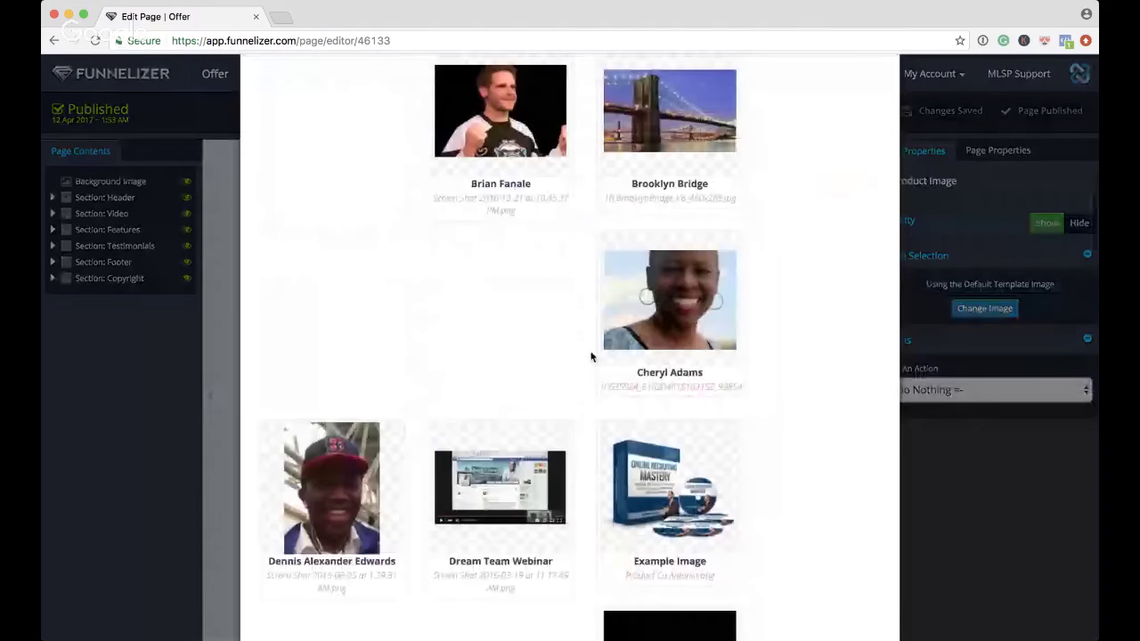
{"action": "scroll", "coordinate": [590, 357], "scroll_direction": "down", "scroll_amount": 3}
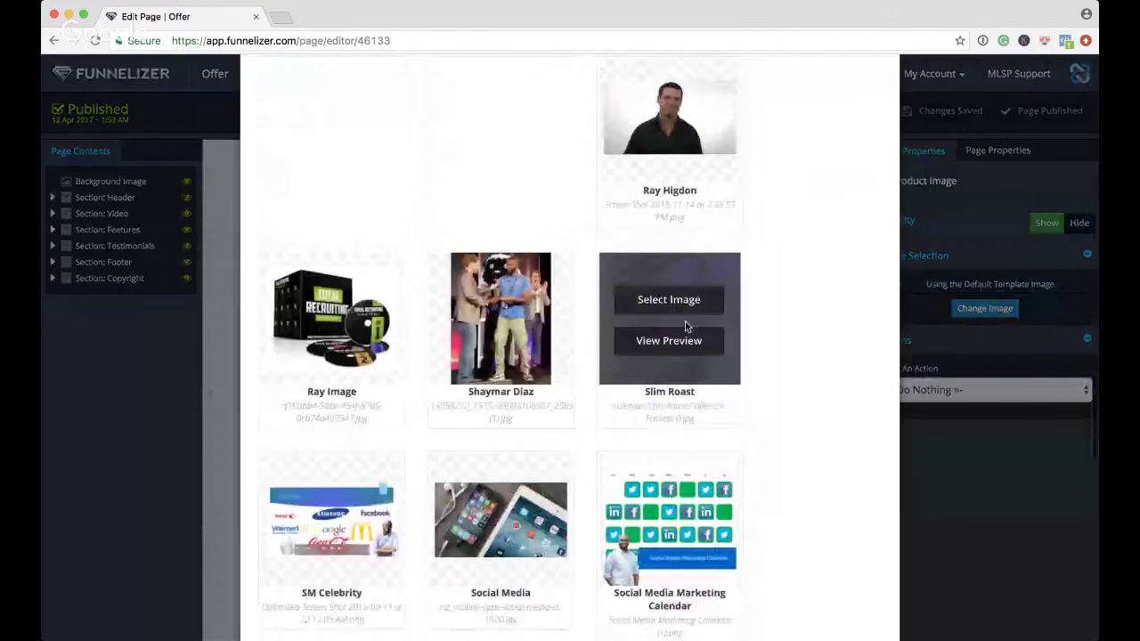
{"action": "left_click", "coordinate": [682, 301]}
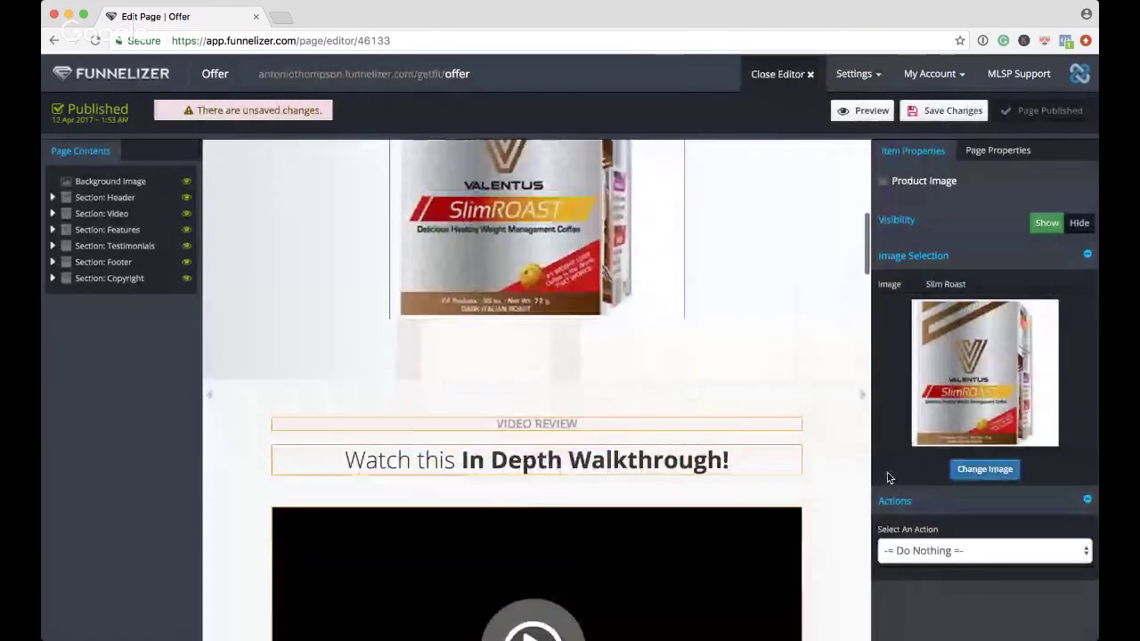
- Assign the "Coffee" video to the sales video under "Watch this In Depth Walkthrough!"
{"action": "scroll", "coordinate": [756, 433], "scroll_direction": "down", "scroll_amount": 3}
{"action": "left_click", "coordinate": [717, 419]}
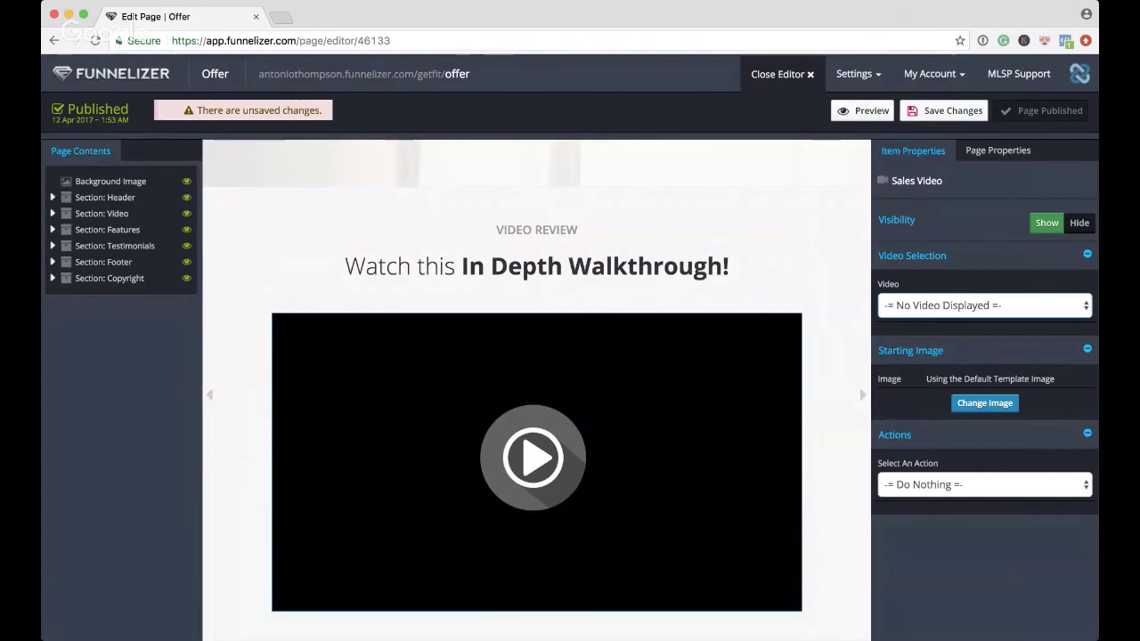
{"action": "left_click", "coordinate": [937, 278]}
- Hide the Features and Testimonials sections, and toggle the Footer section off and back on
{"action": "scroll", "coordinate": [763, 461], "scroll_direction": "down", "scroll_amount": 5}
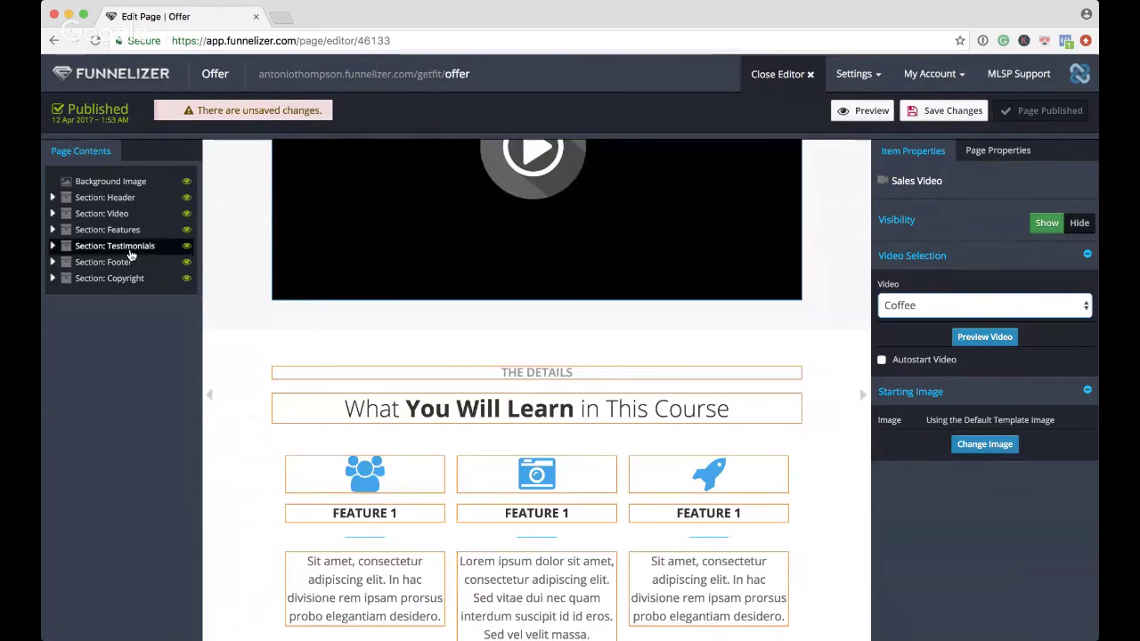
{"action": "scroll", "coordinate": [242, 347], "scroll_direction": "down", "scroll_amount": 4}
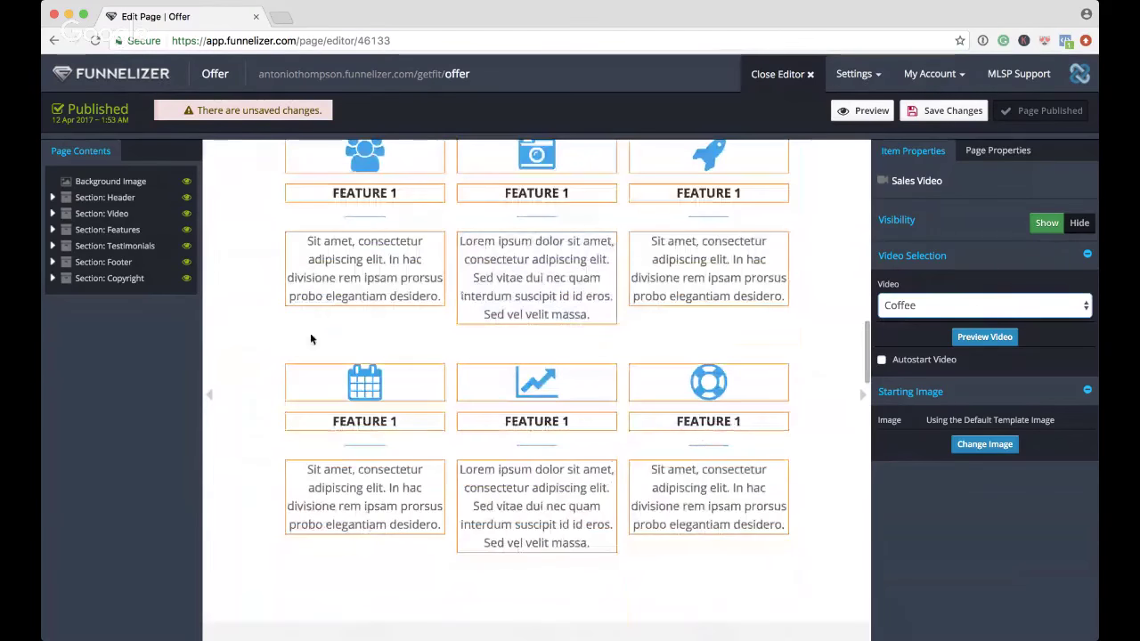
{"action": "scroll", "coordinate": [310, 335], "scroll_direction": "up", "scroll_amount": 2}
{"action": "left_click", "coordinate": [186, 230]}
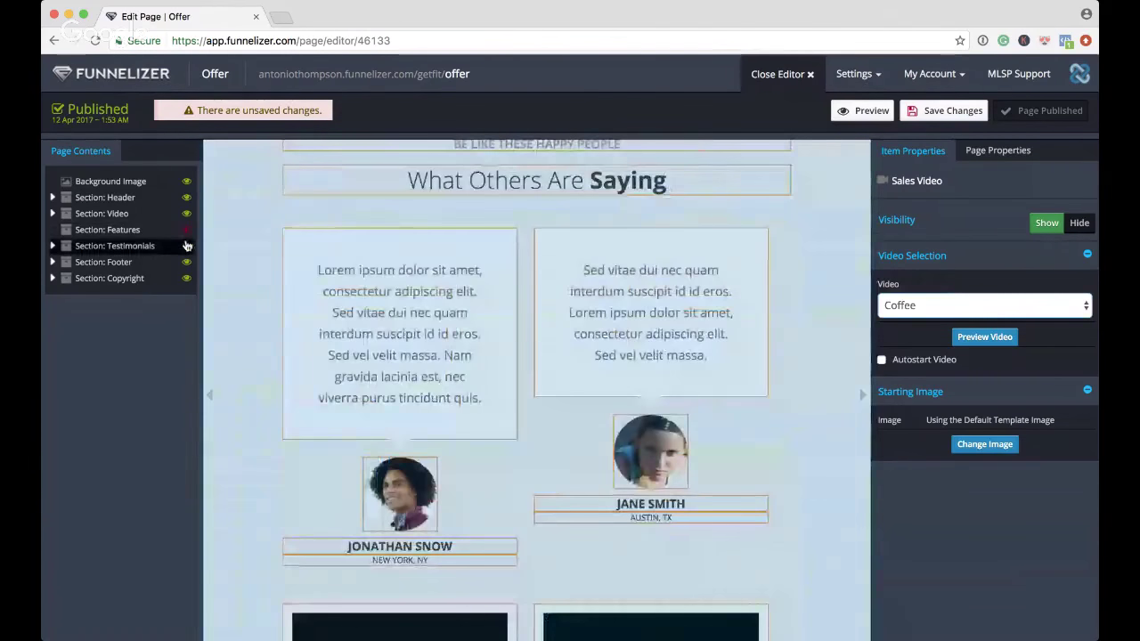
{"action": "left_click", "coordinate": [186, 246]}
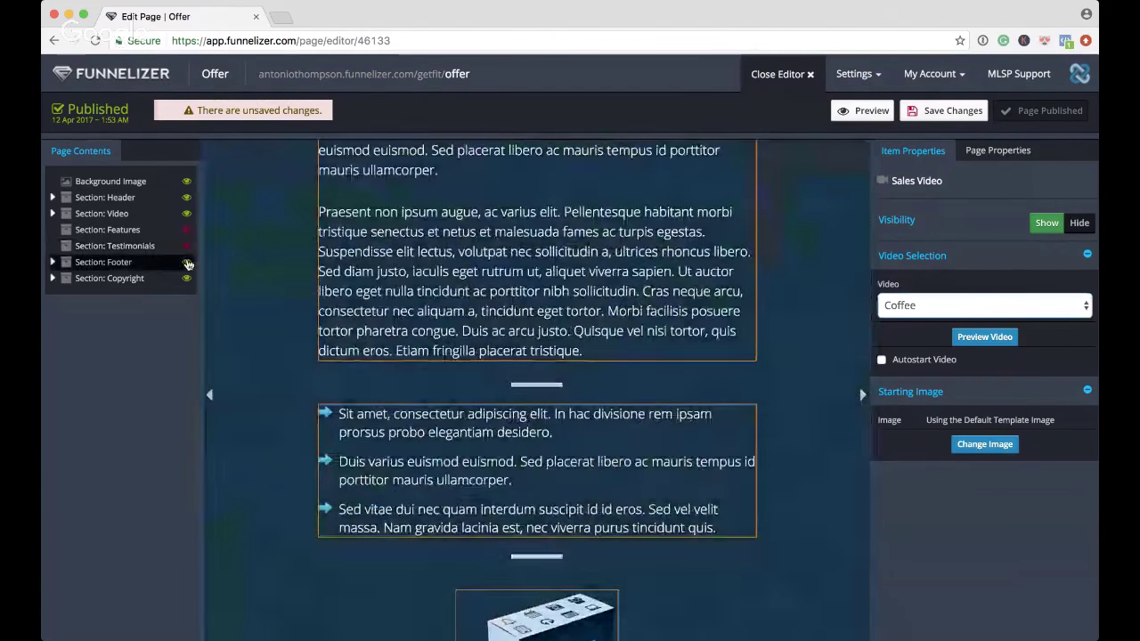
{"action": "left_click", "coordinate": [186, 262]}
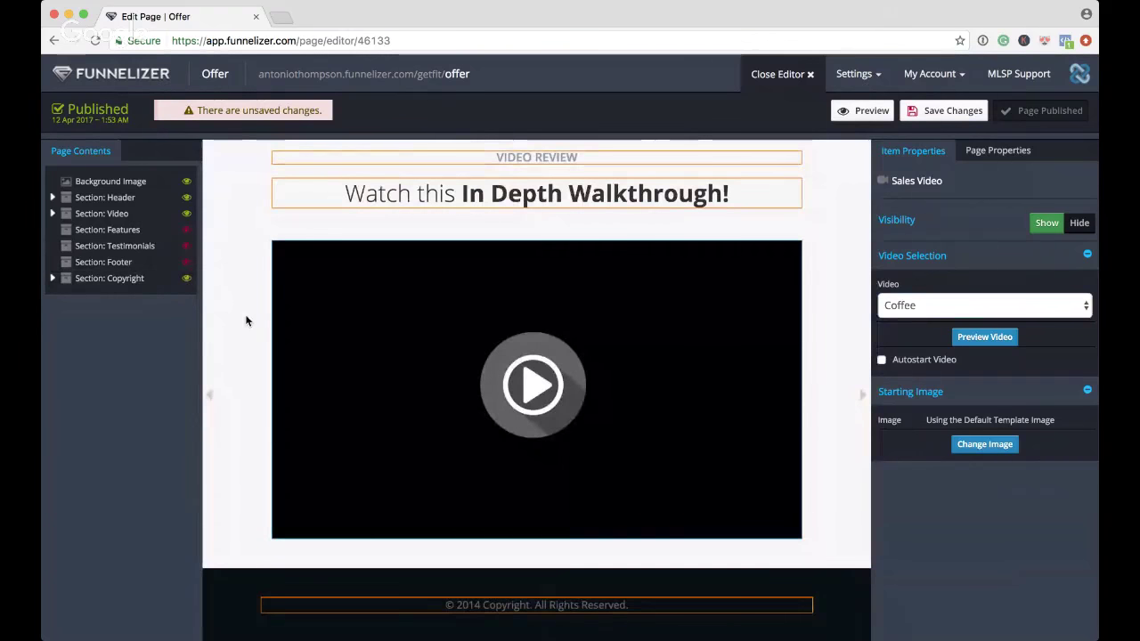
{"action": "left_click", "coordinate": [186, 262]}
- Replace the product image in the Footer section with the "Slim Roast" library image
{"action": "scroll", "coordinate": [298, 338], "scroll_direction": "down", "scroll_amount": 10}
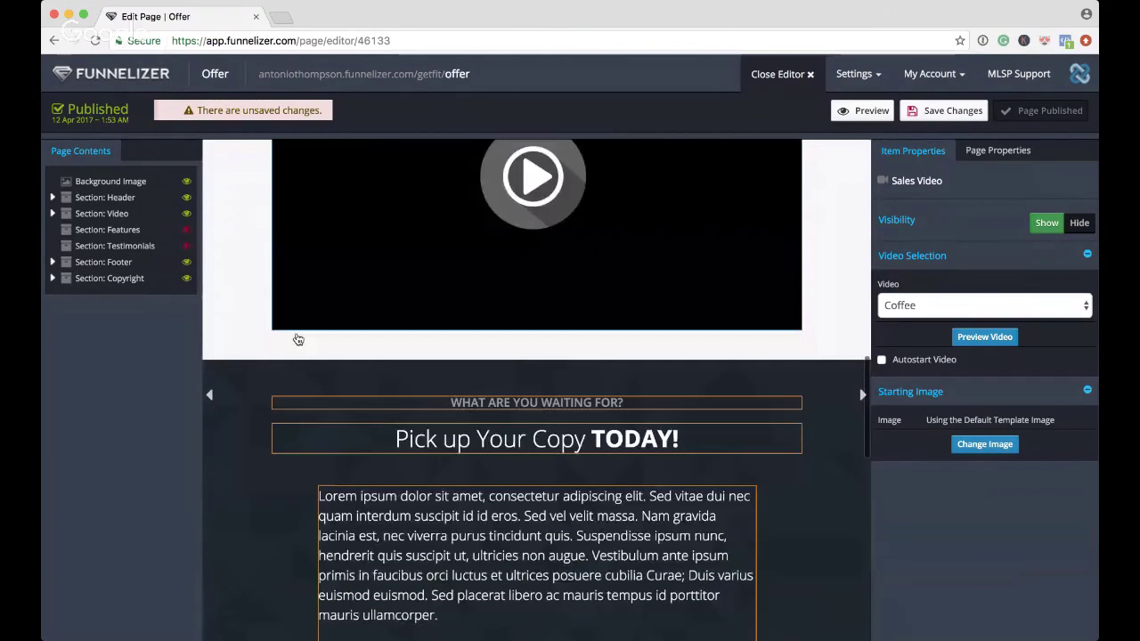
{"action": "left_click", "coordinate": [469, 266]}
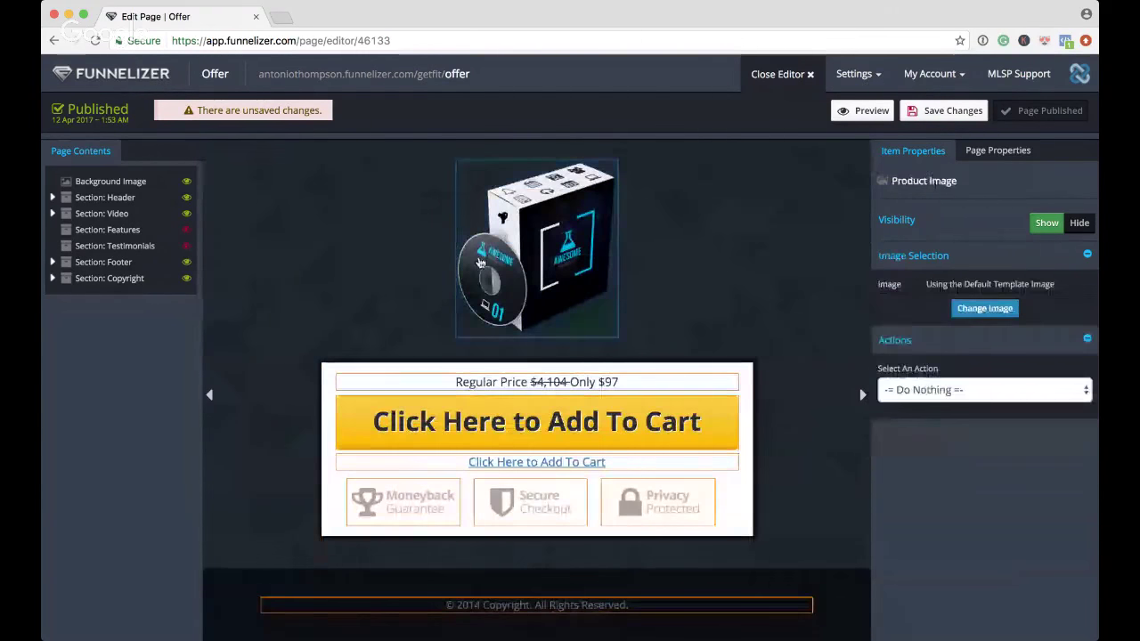
{"action": "left_click", "coordinate": [984, 308]}
{"action": "scroll", "coordinate": [556, 465], "scroll_direction": "down", "scroll_amount": 20}
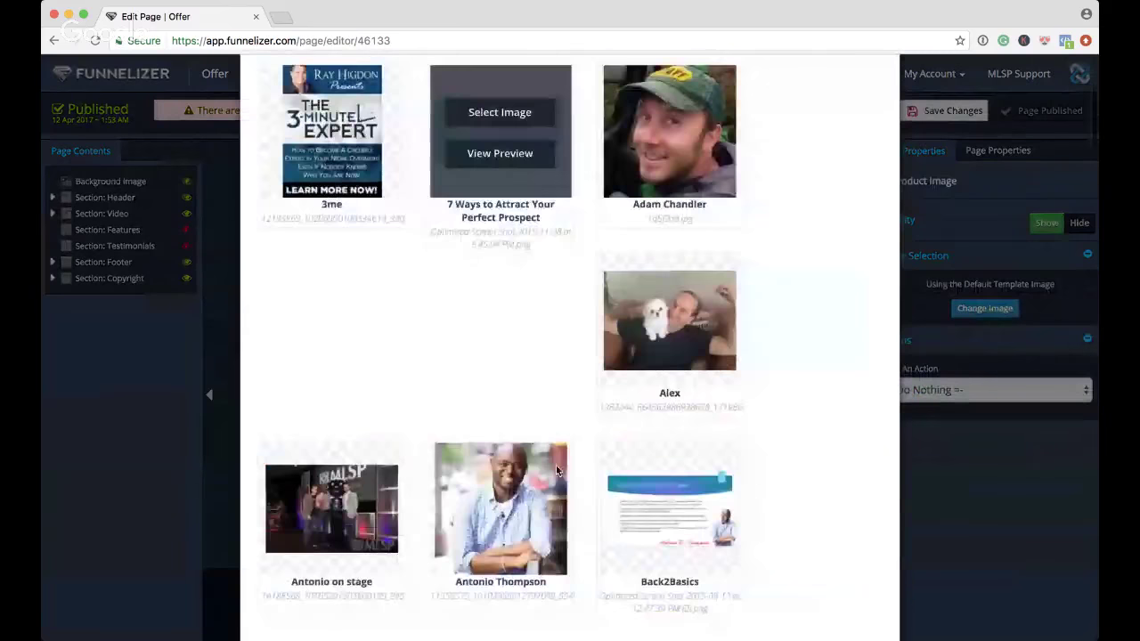
{"action": "scroll", "coordinate": [555, 470], "scroll_direction": "down", "scroll_amount": 10}
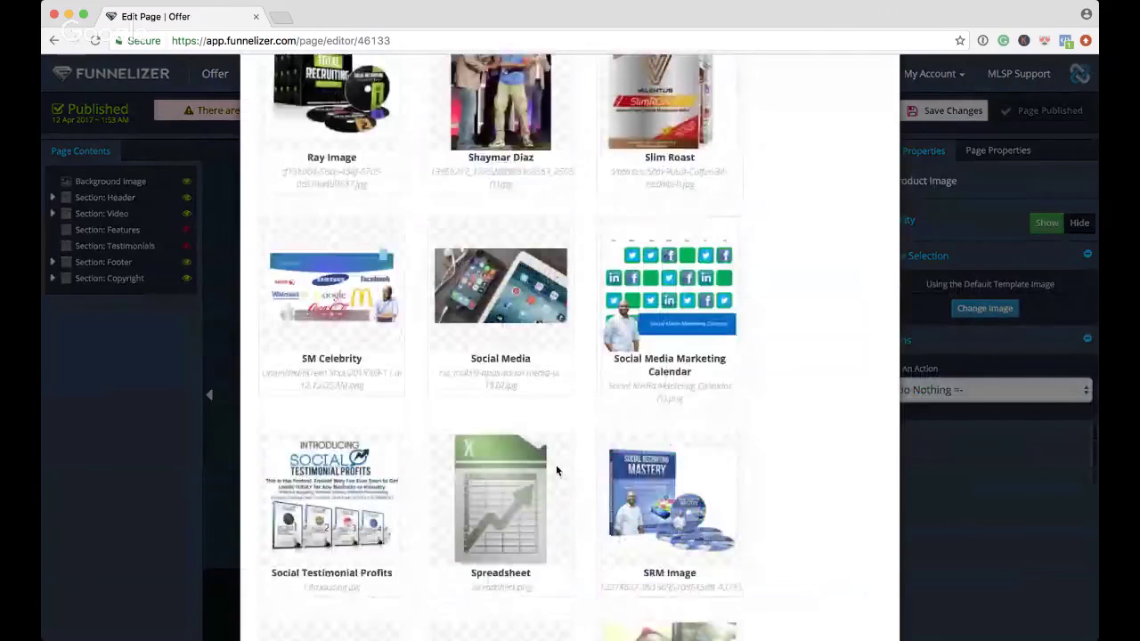
{"action": "scroll", "coordinate": [555, 470], "scroll_direction": "up", "scroll_amount": 10}
{"action": "scroll", "coordinate": [555, 470], "scroll_direction": "up", "scroll_amount": 15}
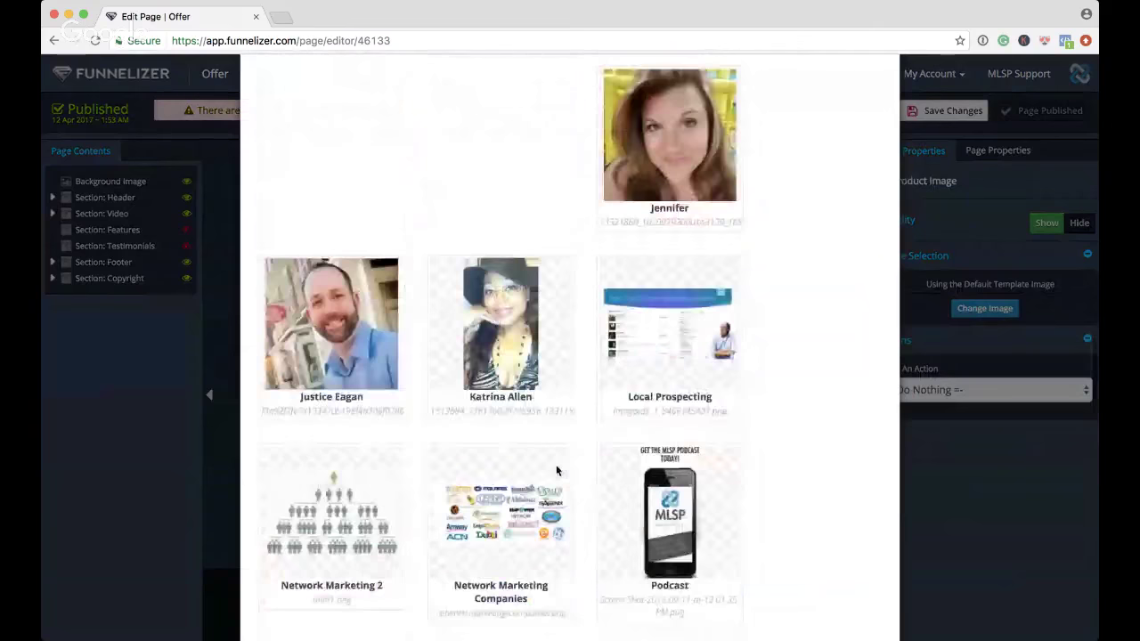
{"action": "scroll", "coordinate": [555, 470], "scroll_direction": "up", "scroll_amount": 8}
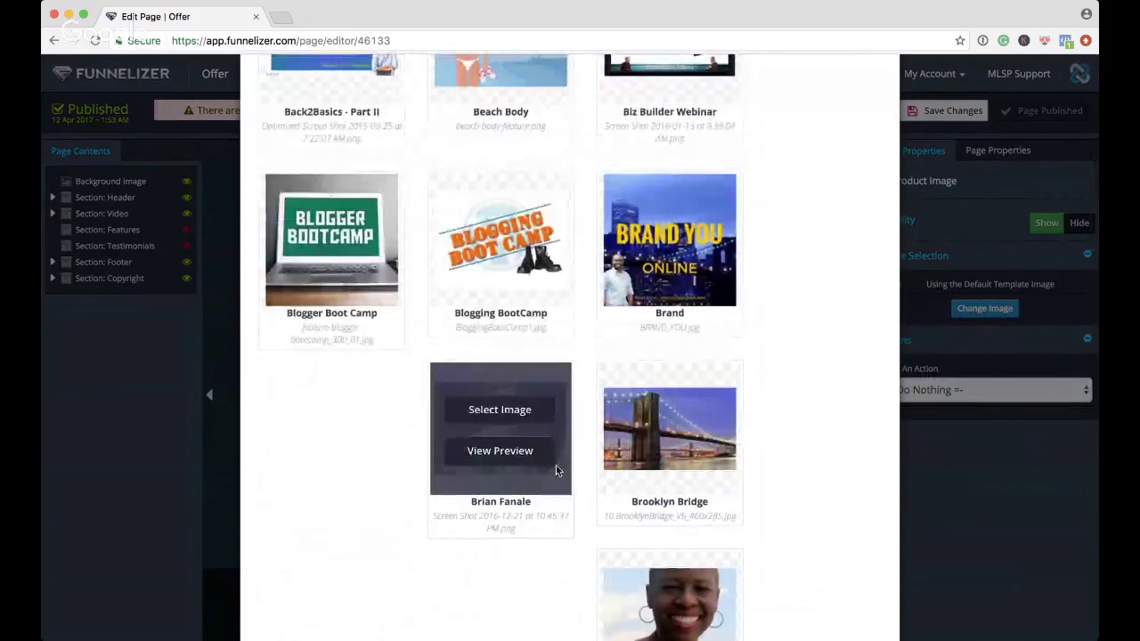
{"action": "scroll", "coordinate": [556, 470], "scroll_direction": "down", "scroll_amount": 20}
{"action": "scroll", "coordinate": [556, 470], "scroll_direction": "down", "scroll_amount": 5}
{"action": "scroll", "coordinate": [556, 470], "scroll_direction": "up", "scroll_amount": 10}
{"action": "scroll", "coordinate": [556, 470], "scroll_direction": "up", "scroll_amount": 5}
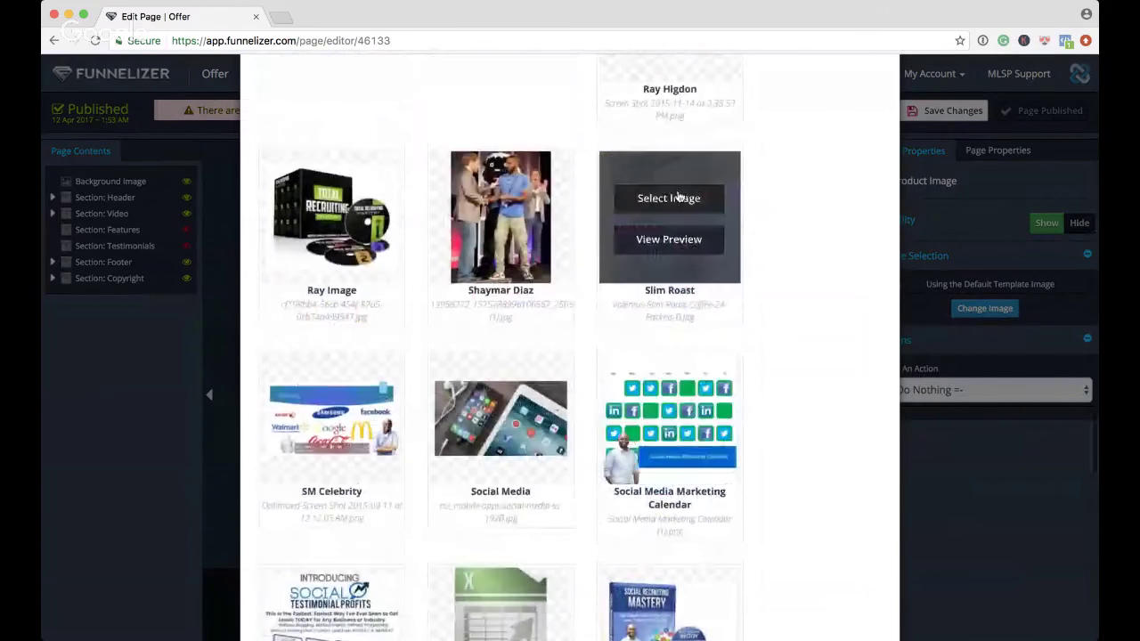
{"action": "left_click", "coordinate": [675, 197]}
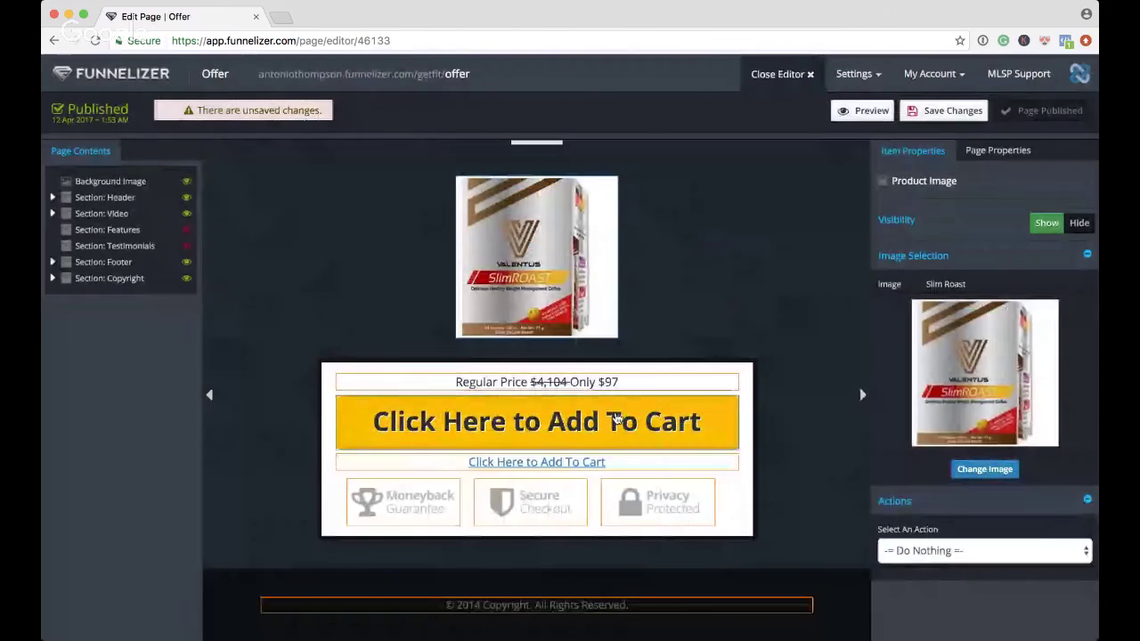
{"action": "left_click", "coordinate": [623, 422]}
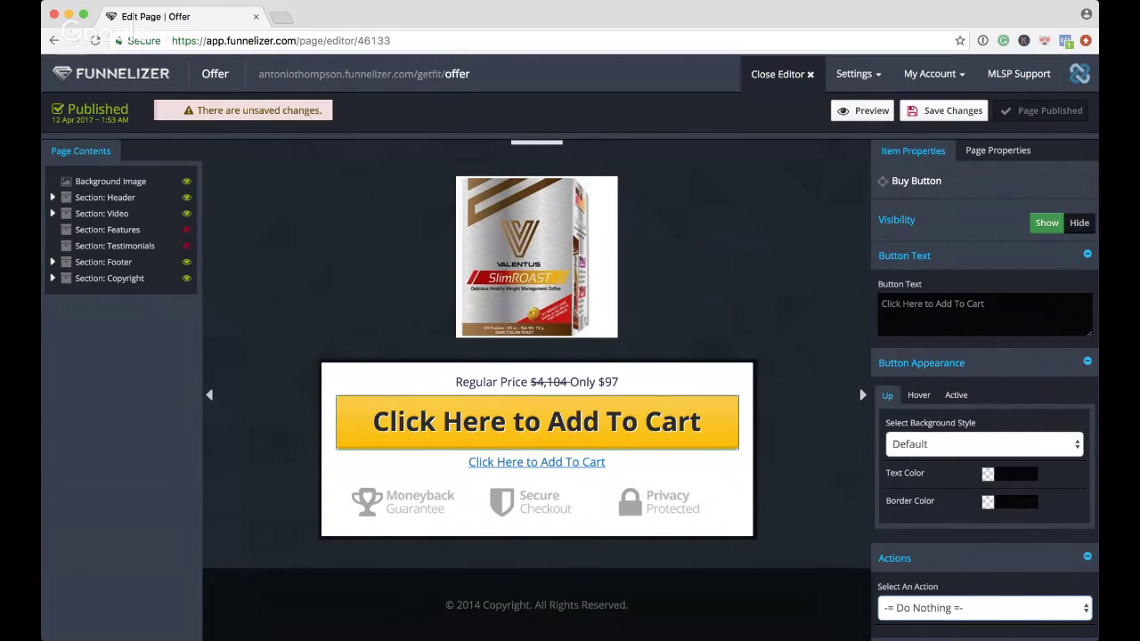
{"action": "left_click", "coordinate": [984, 607]}
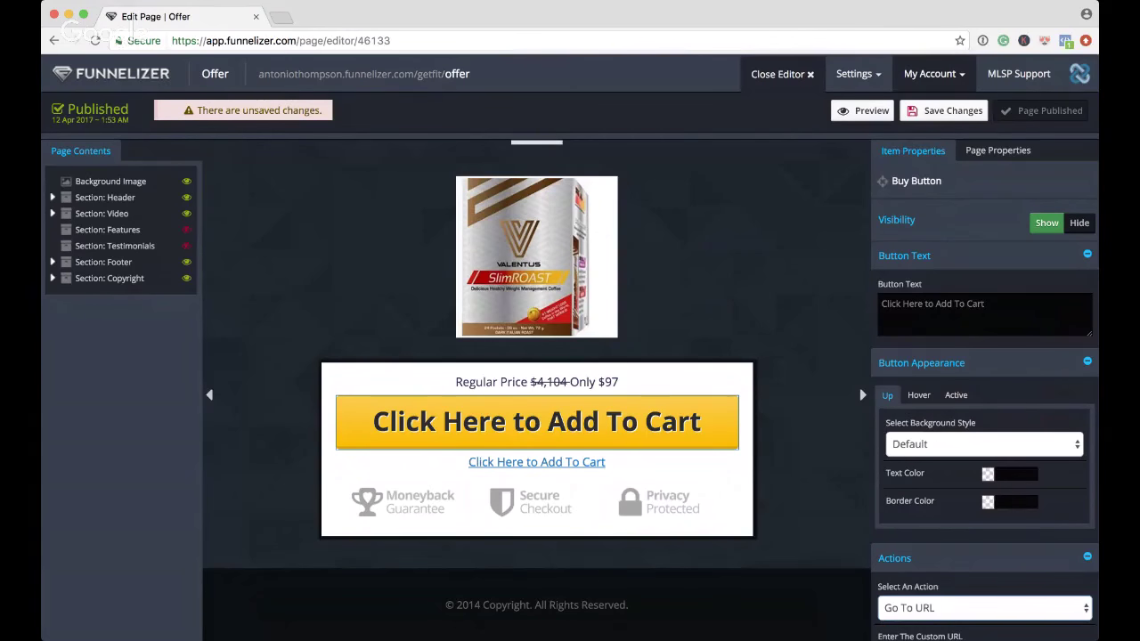
{"action": "left_click", "coordinate": [1060, 23]}
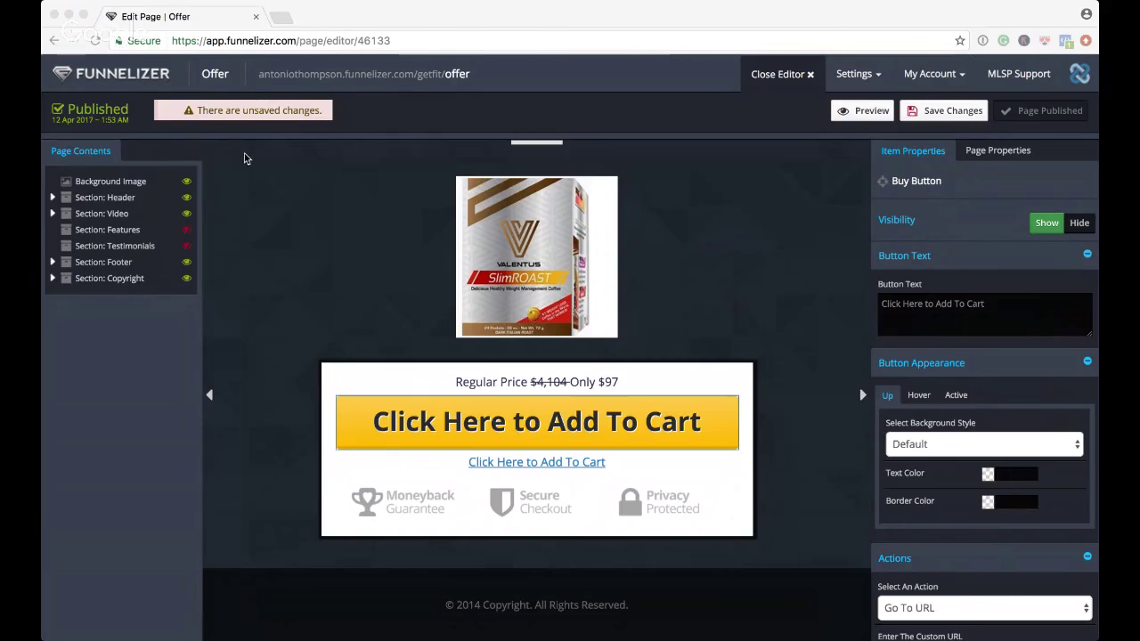
{"action": "scroll", "coordinate": [947, 373], "scroll_direction": "down", "scroll_amount": 1}
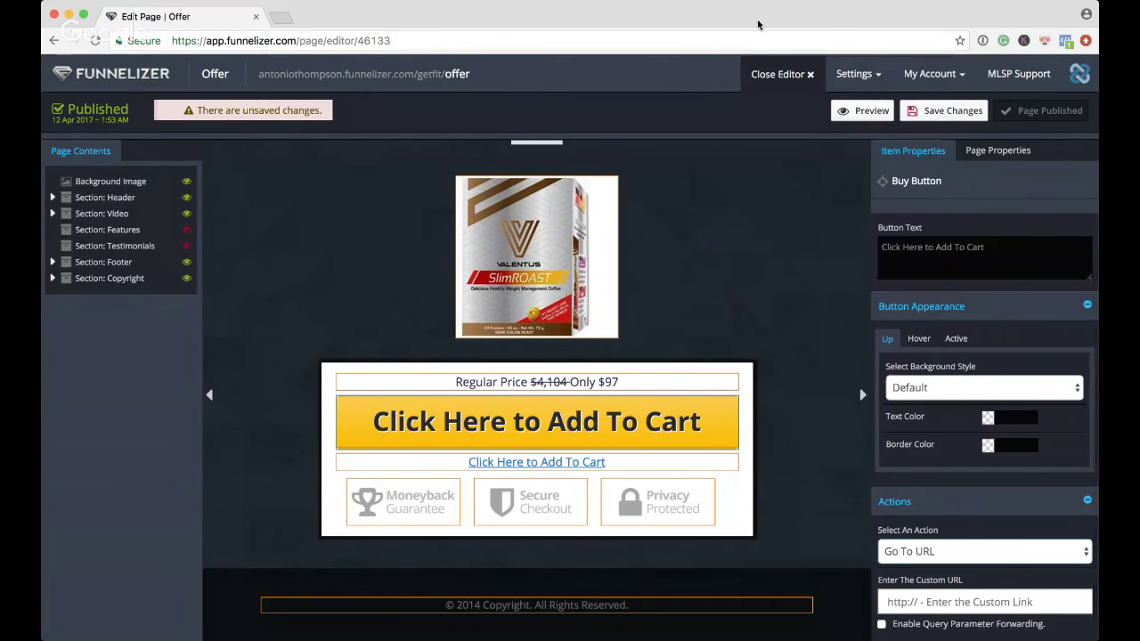
{"action": "left_click", "coordinate": [986, 601]}
{"action": "type", "text": "https://www.valentus.com/aff/join"}
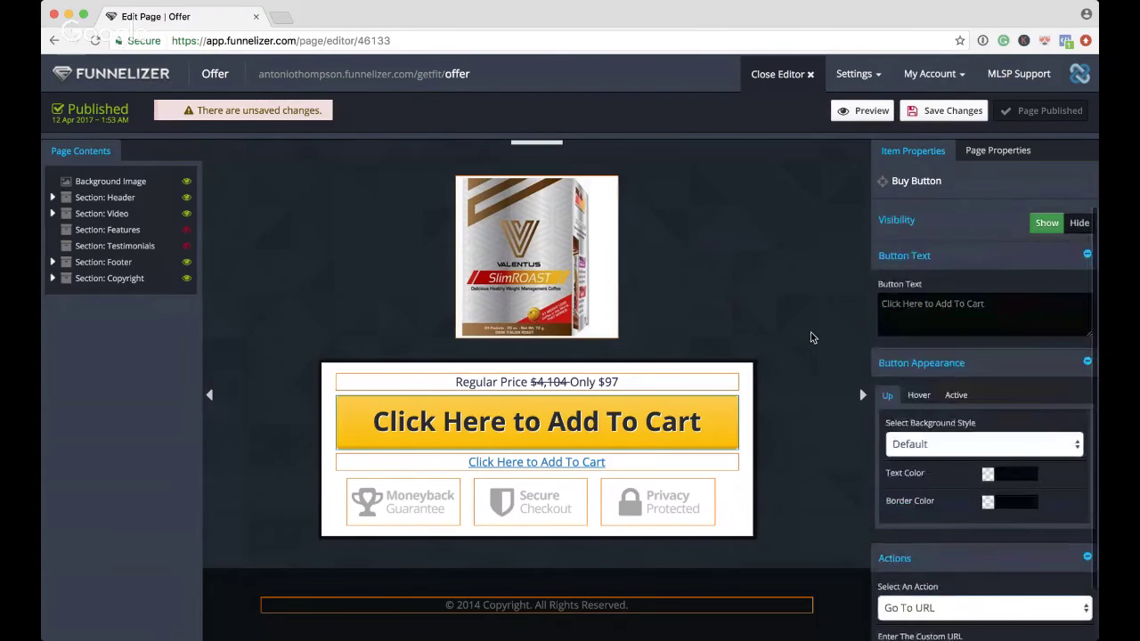
{"action": "scroll", "coordinate": [809, 336], "scroll_direction": "up", "scroll_amount": 2}
{"action": "scroll", "coordinate": [809, 333], "scroll_direction": "down", "scroll_amount": 1}
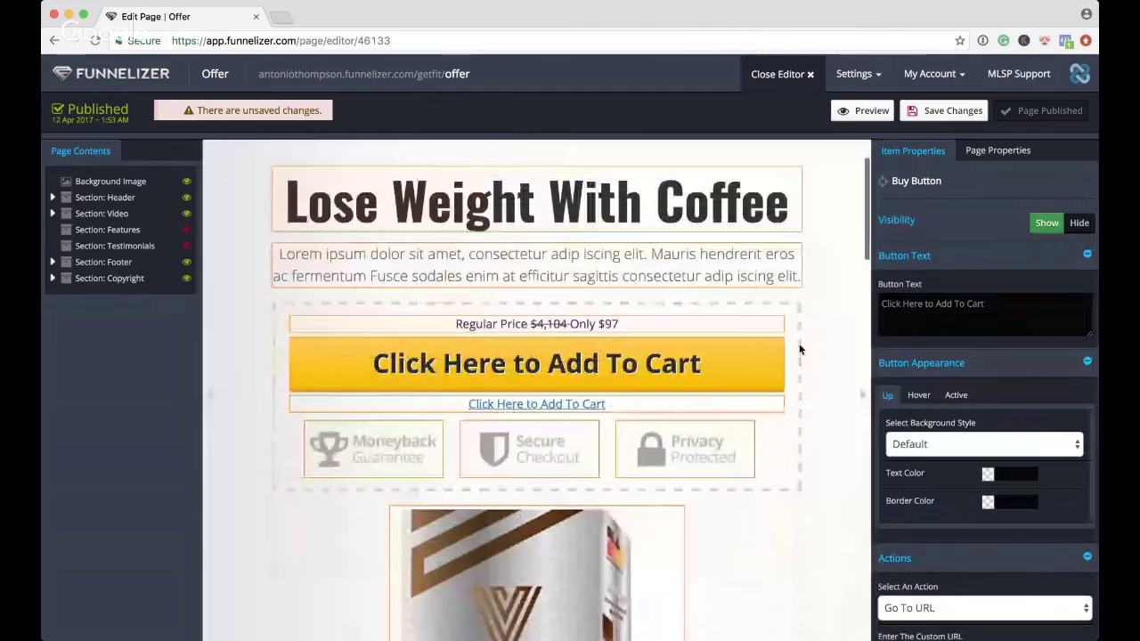
{"action": "left_click", "coordinate": [692, 377]}
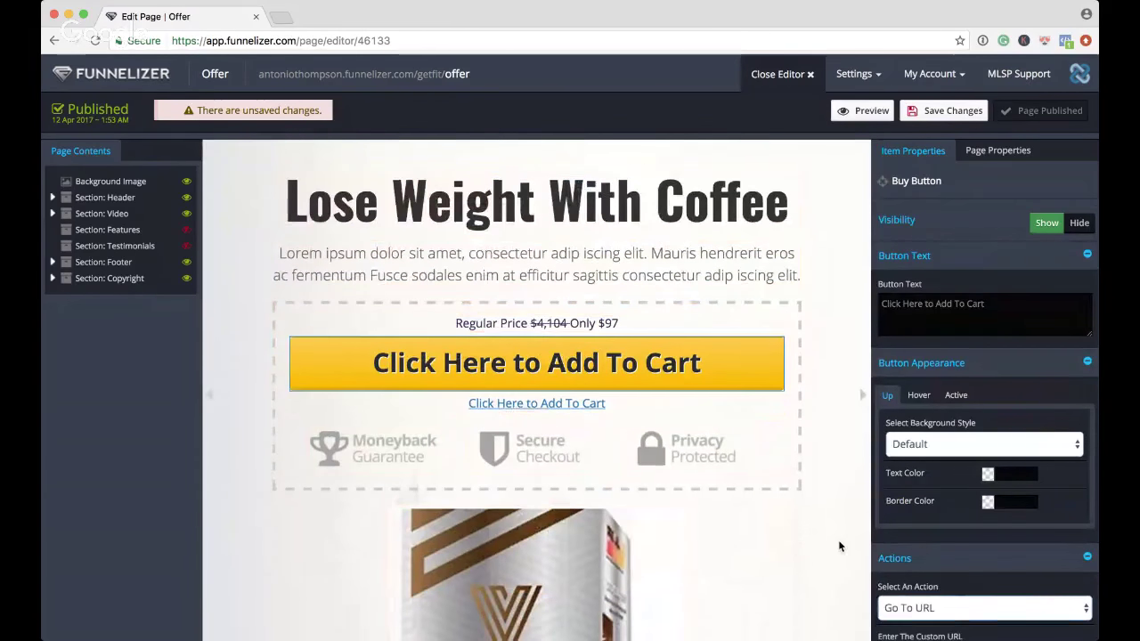
{"action": "scroll", "coordinate": [837, 542], "scroll_direction": "down", "scroll_amount": 2}
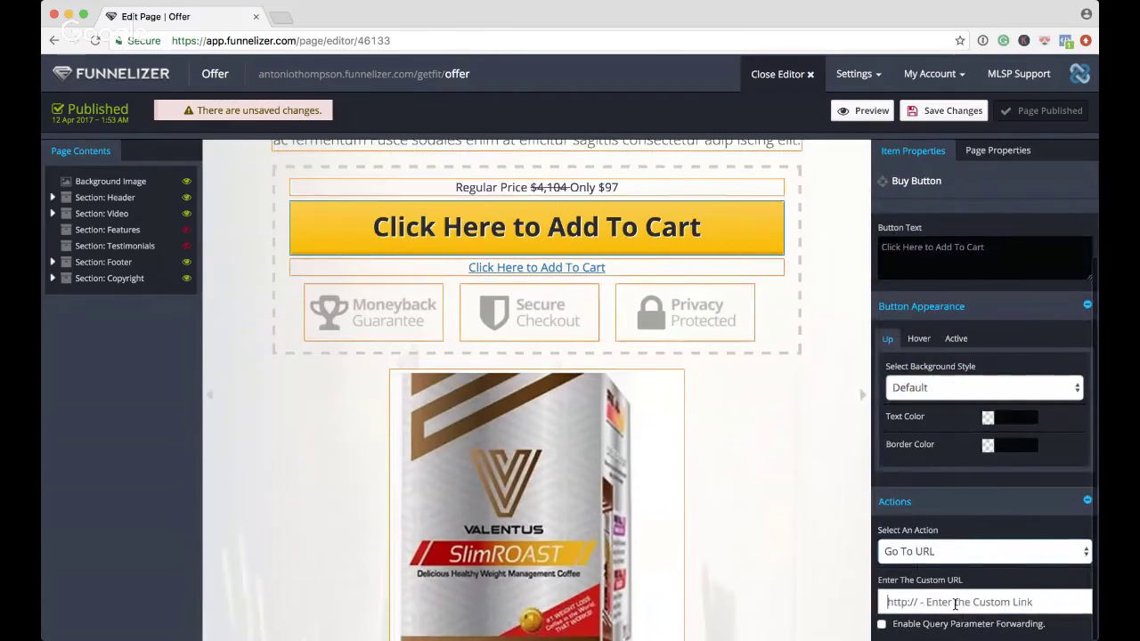
{"action": "type", "text": "https://www.valentus.com/aff/join"}
- Save and publish the Offer page with the new image, video and button links
{"action": "left_click", "coordinate": [916, 116]}
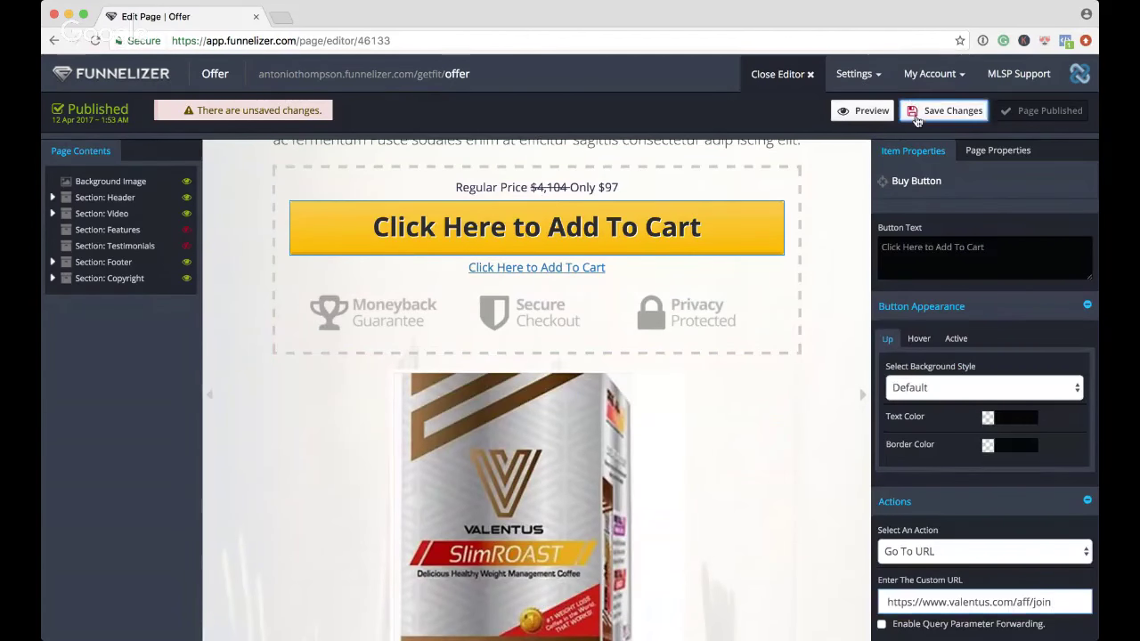
{"action": "left_click", "coordinate": [1037, 111]}
{"action": "scroll", "coordinate": [801, 277], "scroll_direction": "up", "scroll_amount": 2}
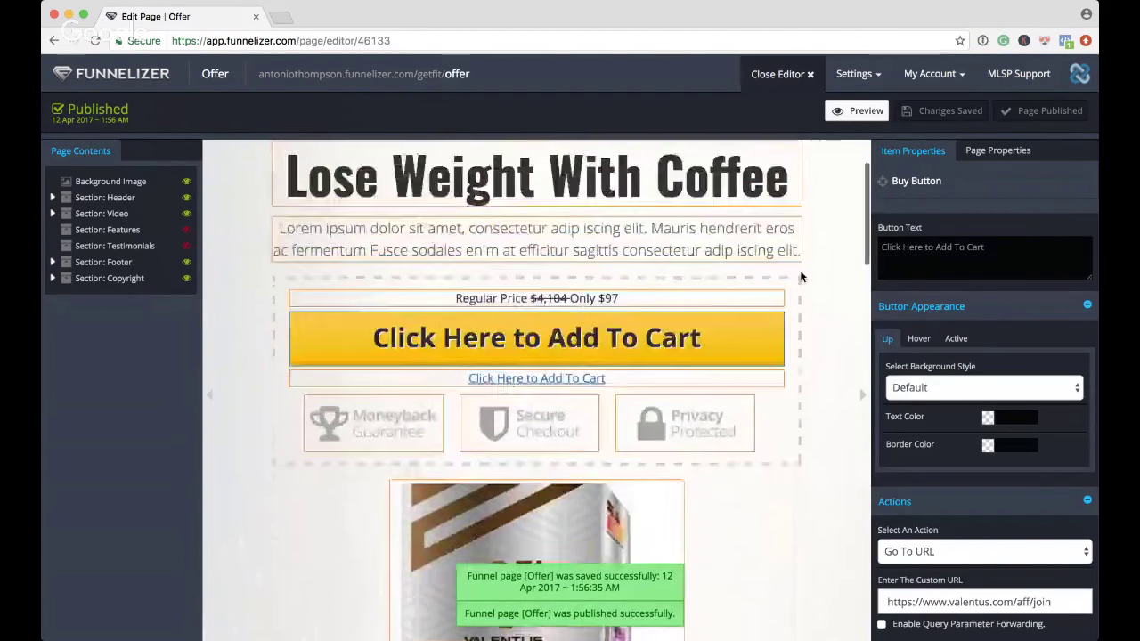
{"action": "scroll", "coordinate": [800, 277], "scroll_direction": "up", "scroll_amount": 2}
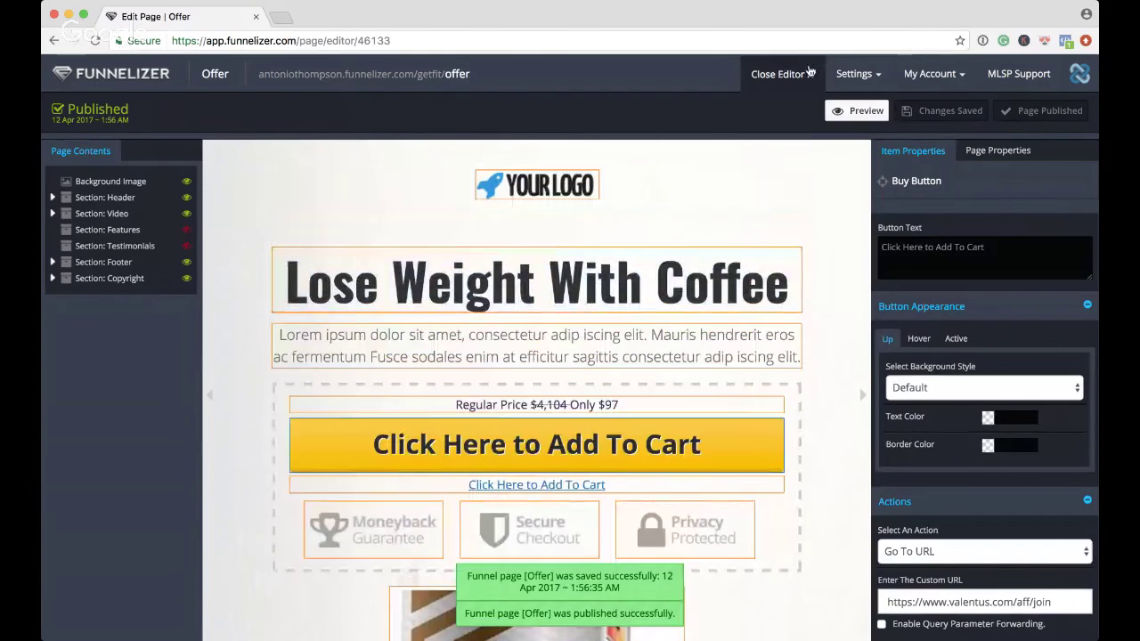
- Hide the Logo Wrap in the Header section, then save and republish the page
{"action": "left_click", "coordinate": [481, 183]}
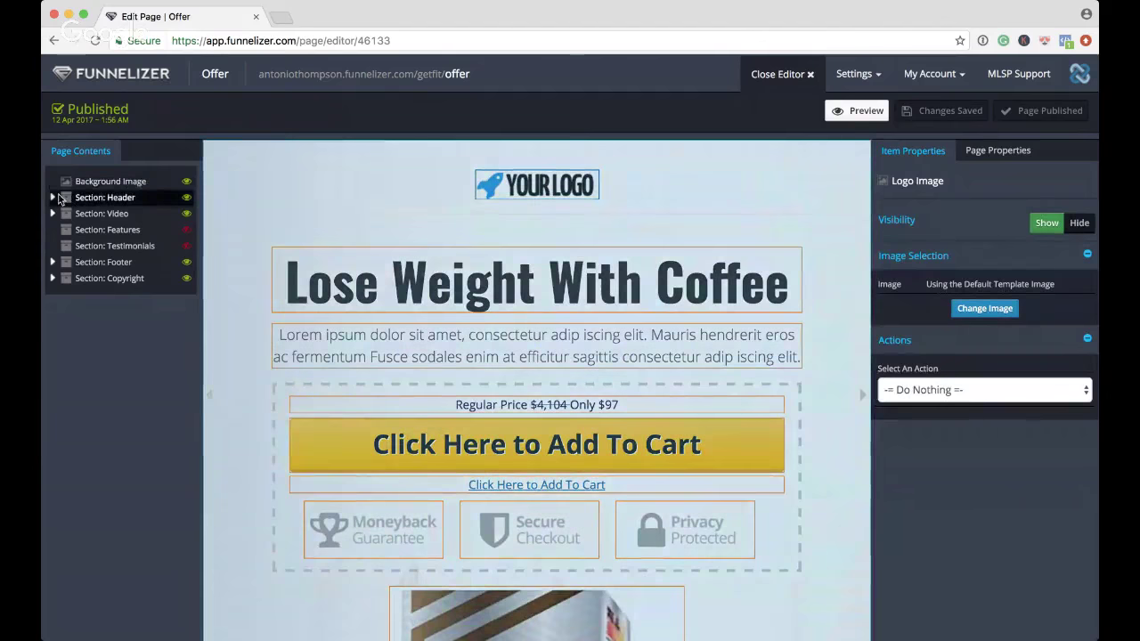
{"action": "left_click", "coordinate": [54, 197]}
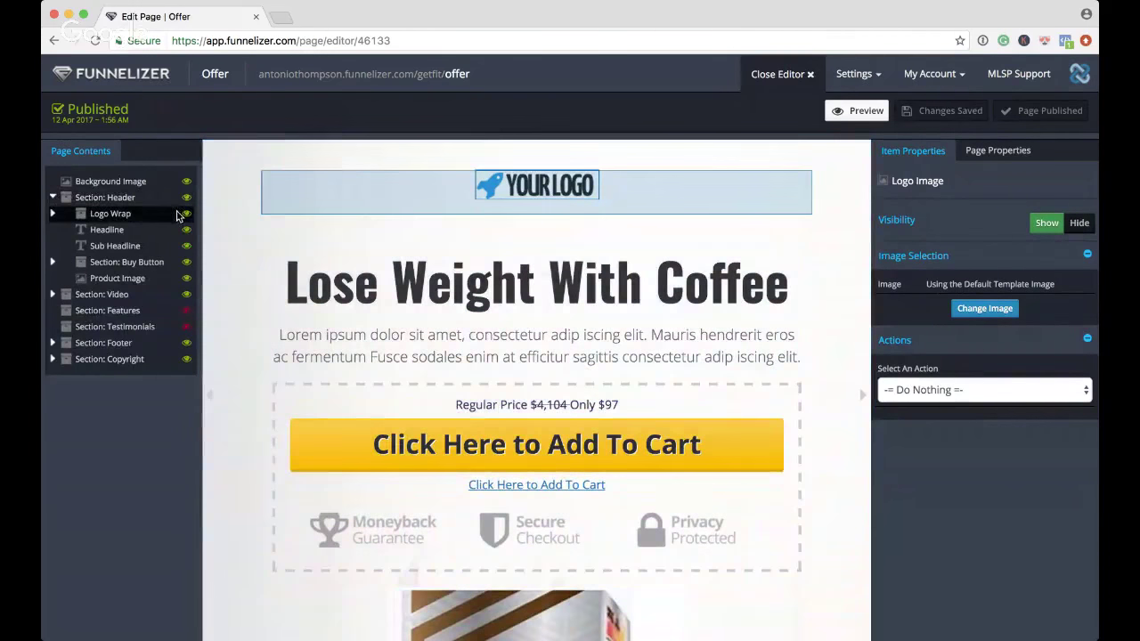
{"action": "left_click", "coordinate": [187, 215]}
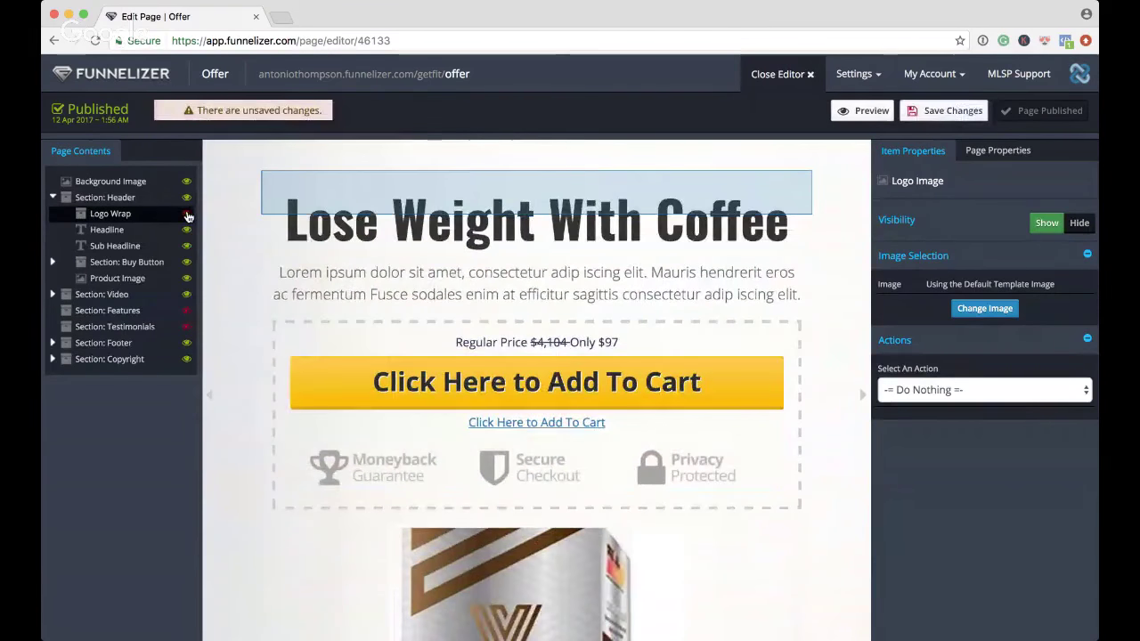
{"action": "left_click", "coordinate": [323, 249]}
{"action": "left_click", "coordinate": [944, 111]}
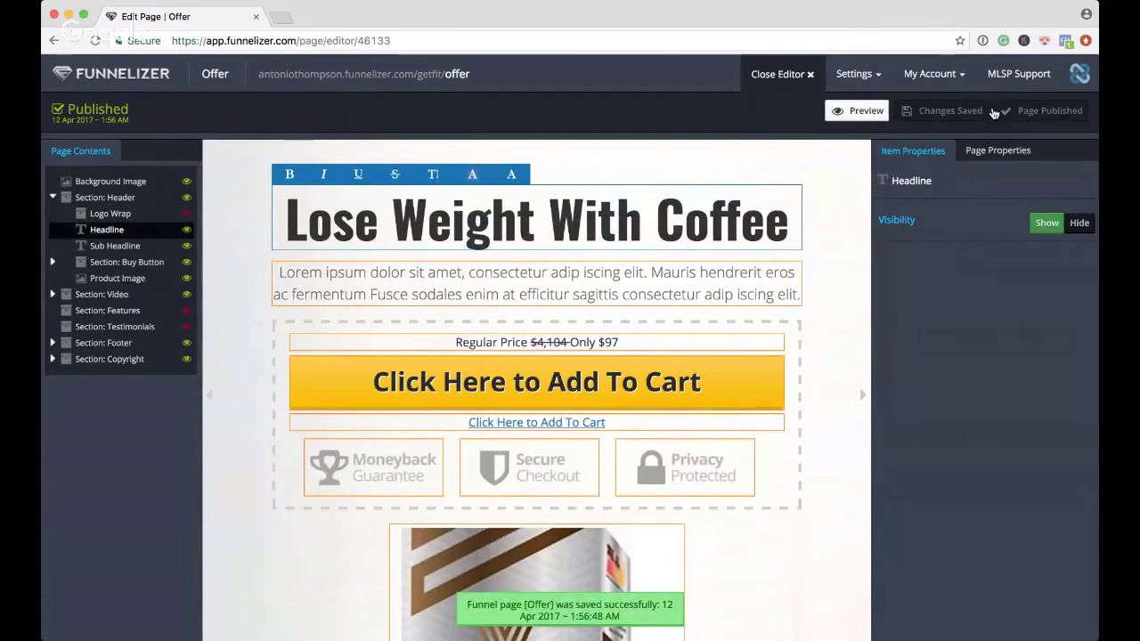
- Extend the headline to read "Learn How You Can Lose Weight With Coffee"
{"action": "type", "text": "Learn How You Can L"}
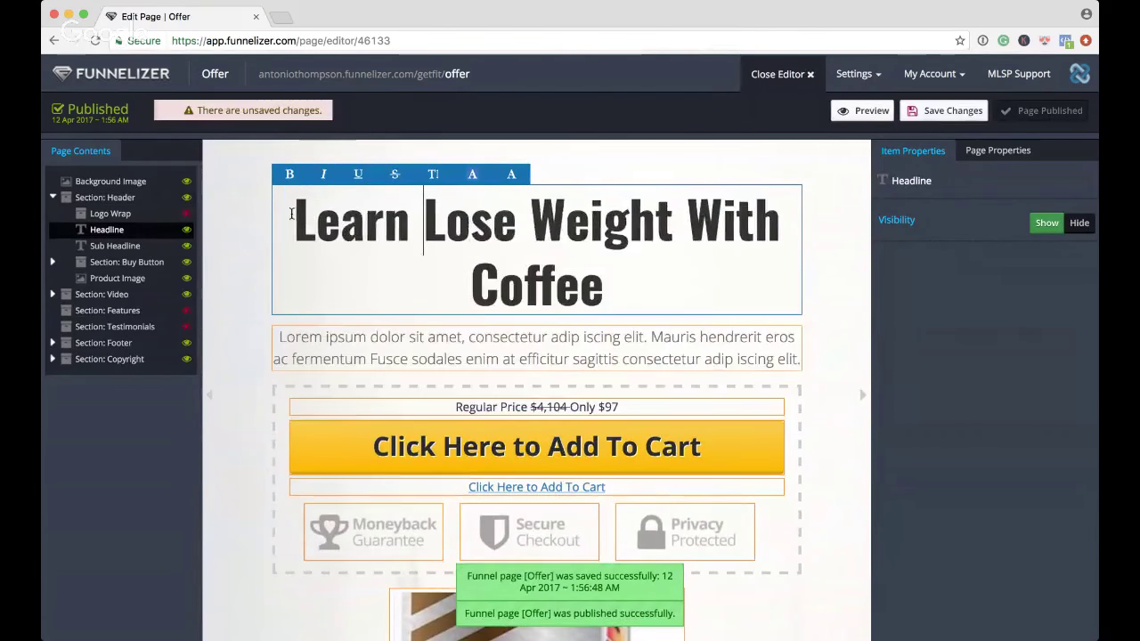
{"action": "key", "text": "BackSpace"}
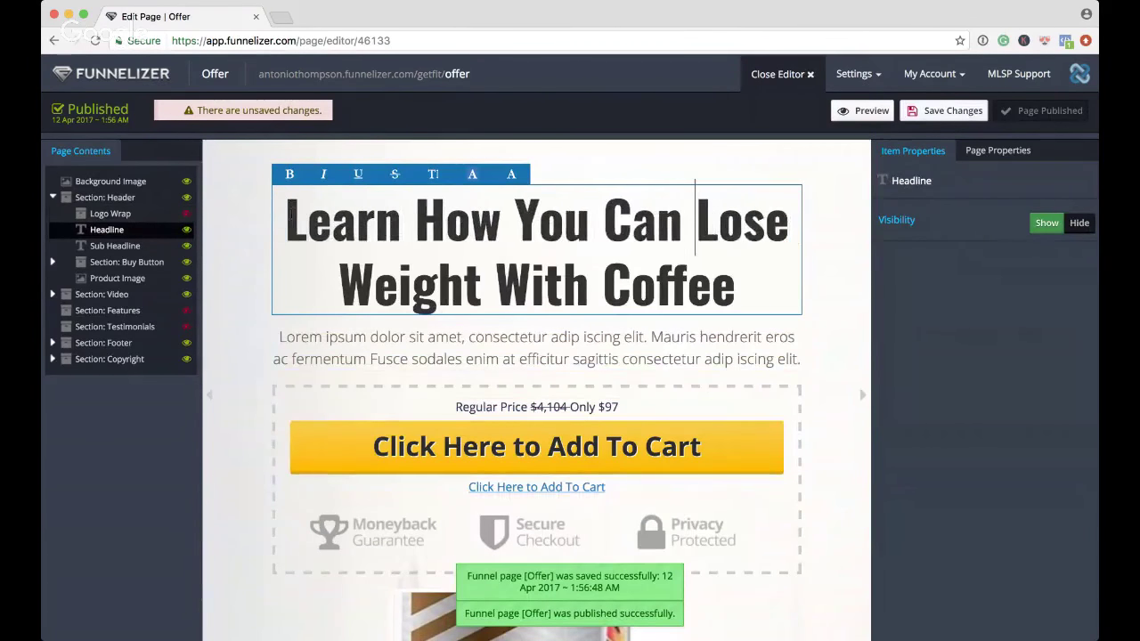
- Save and republish the Offer page with its extended headline, and return to the funnel's page list
{"action": "left_click", "coordinate": [946, 110]}
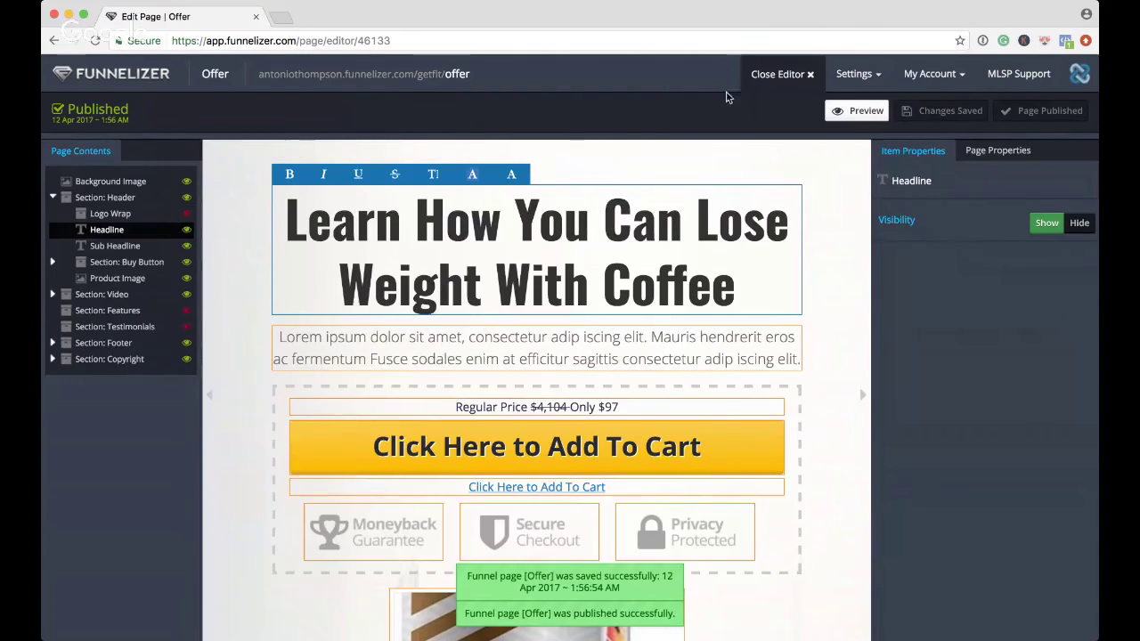
{"action": "left_click", "coordinate": [805, 77]}
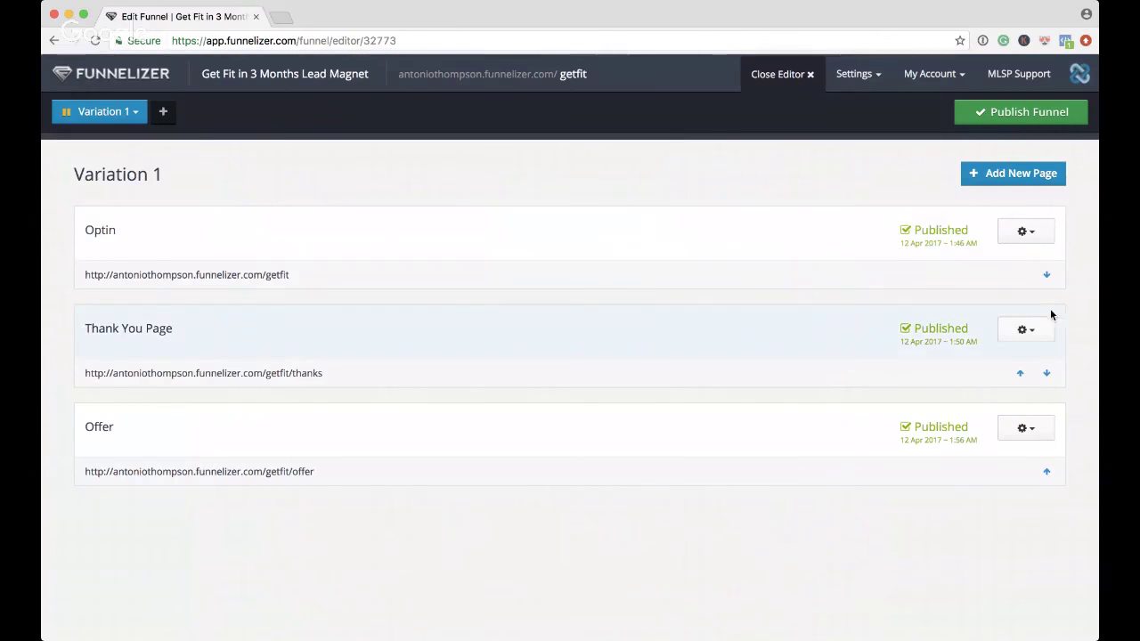
- Open the Optin page for editing and make its form go to the funnel page "Thank You Page"
{"action": "left_click", "coordinate": [1026, 233]}
{"action": "left_click", "coordinate": [1014, 258]}
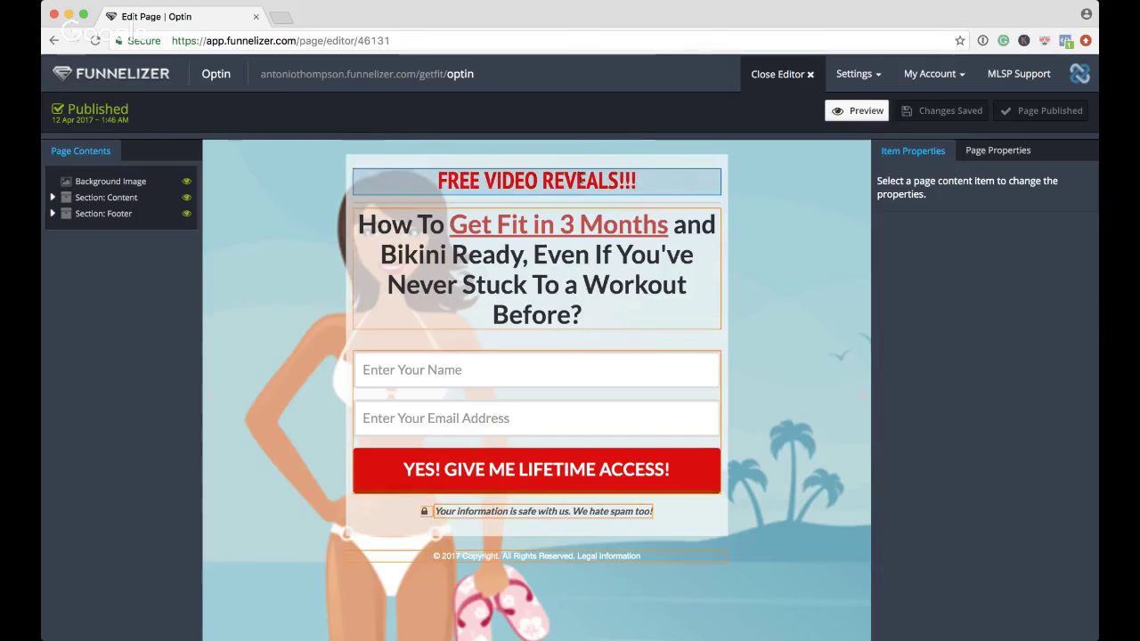
{"action": "left_click", "coordinate": [574, 472]}
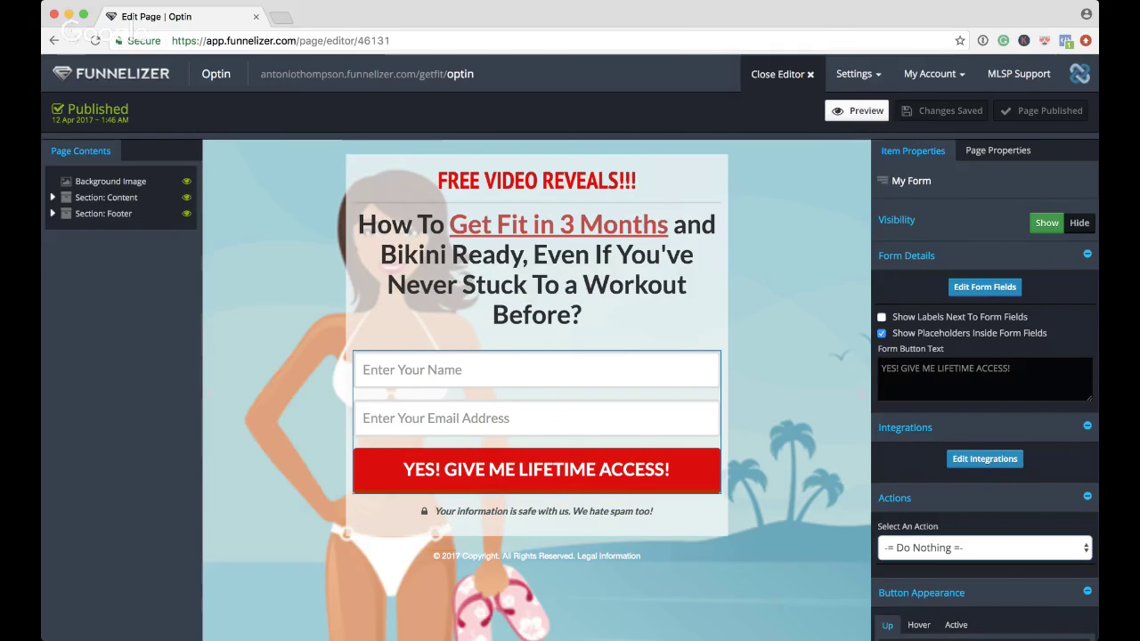
{"action": "left_click", "coordinate": [877, 553]}
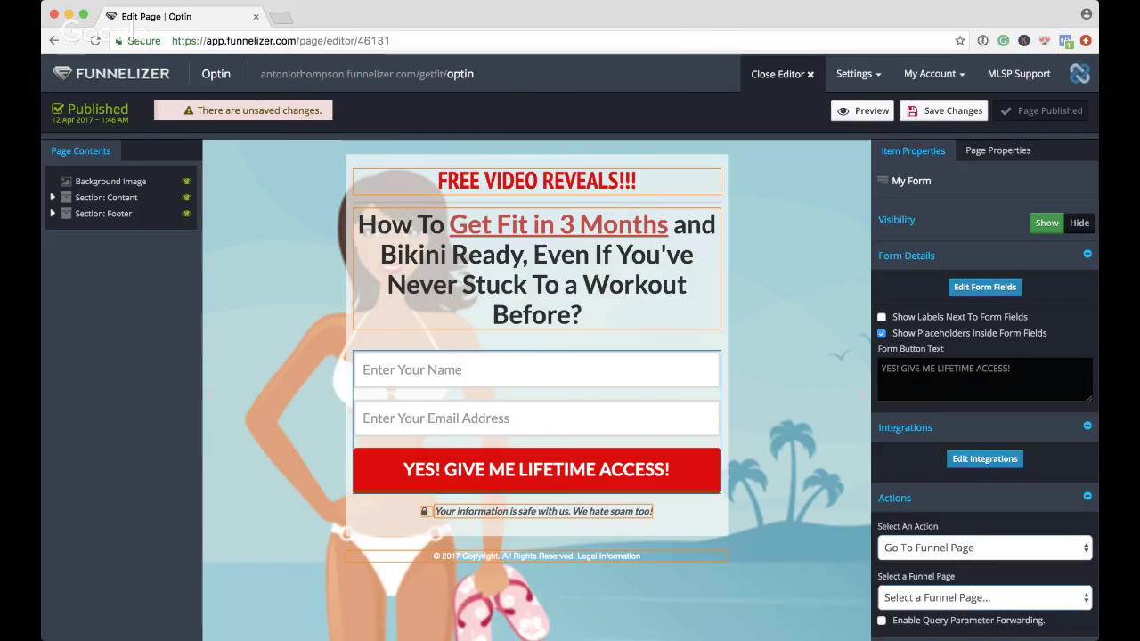
{"action": "left_click", "coordinate": [933, 619]}
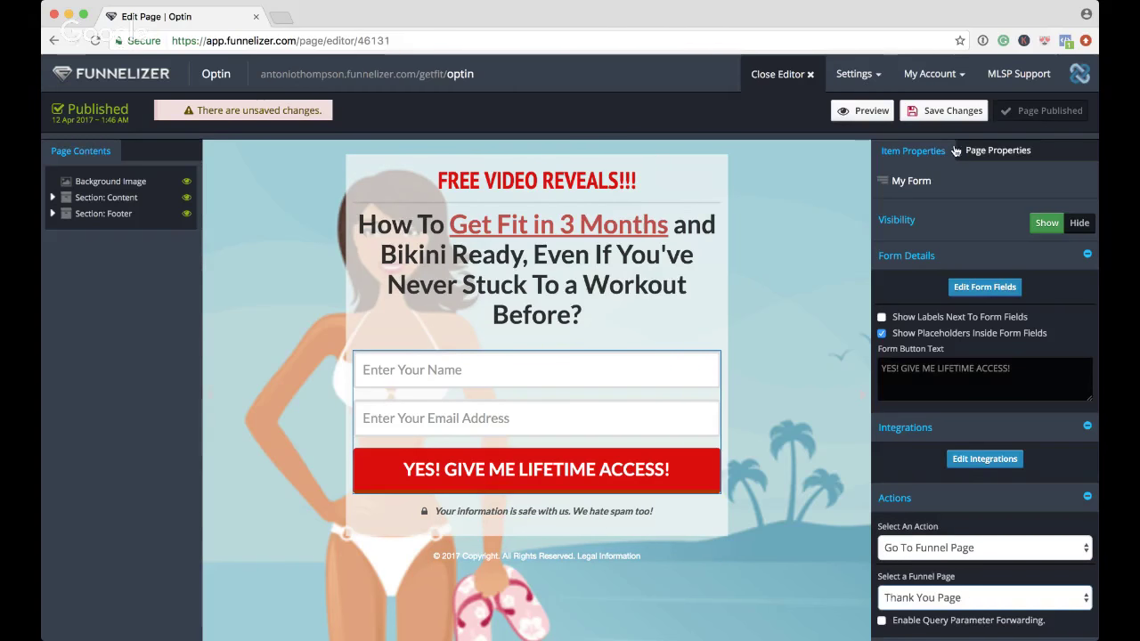
- Save and publish the Optin page, and return to the funnel's page list
{"action": "left_click", "coordinate": [948, 110]}
{"action": "left_click", "coordinate": [1009, 116]}
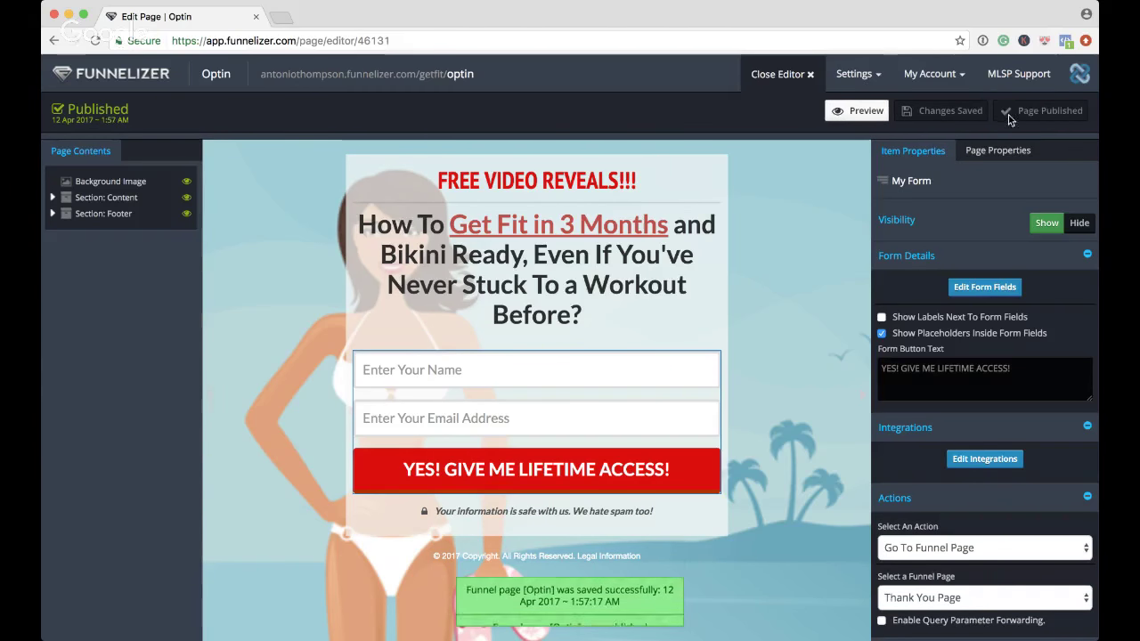
{"action": "left_click", "coordinate": [809, 76]}
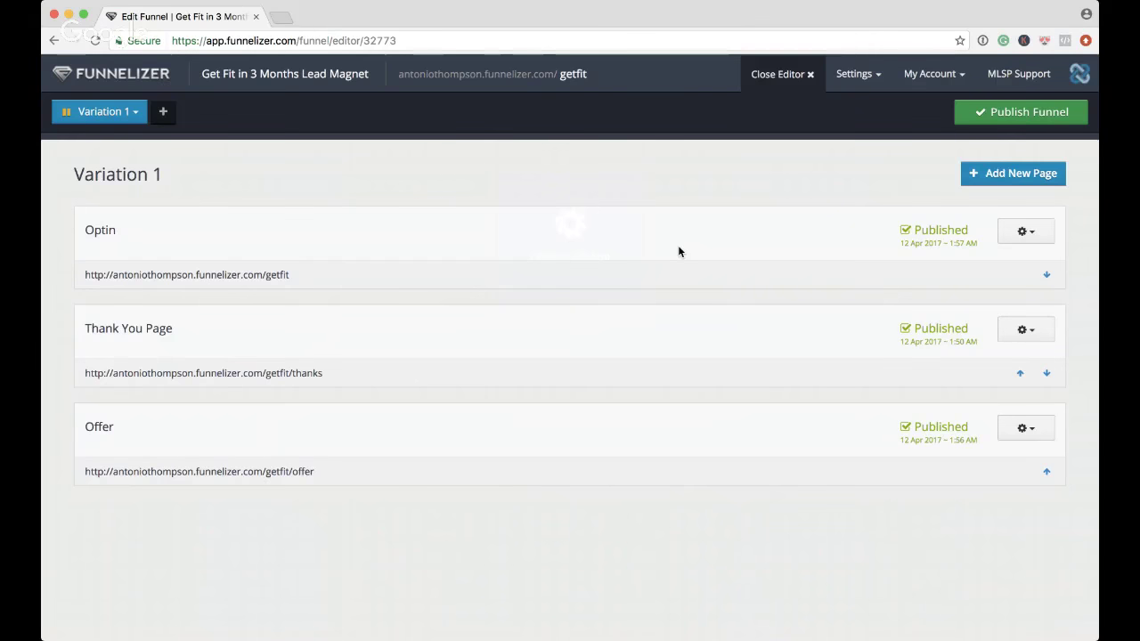
- Open the Thank You Page for editing and make its "YES! I WANT TO LEARN MORE!!" form go to the funnel page "Offer"
{"action": "left_click", "coordinate": [1025, 329]}
{"action": "left_click", "coordinate": [1022, 358]}
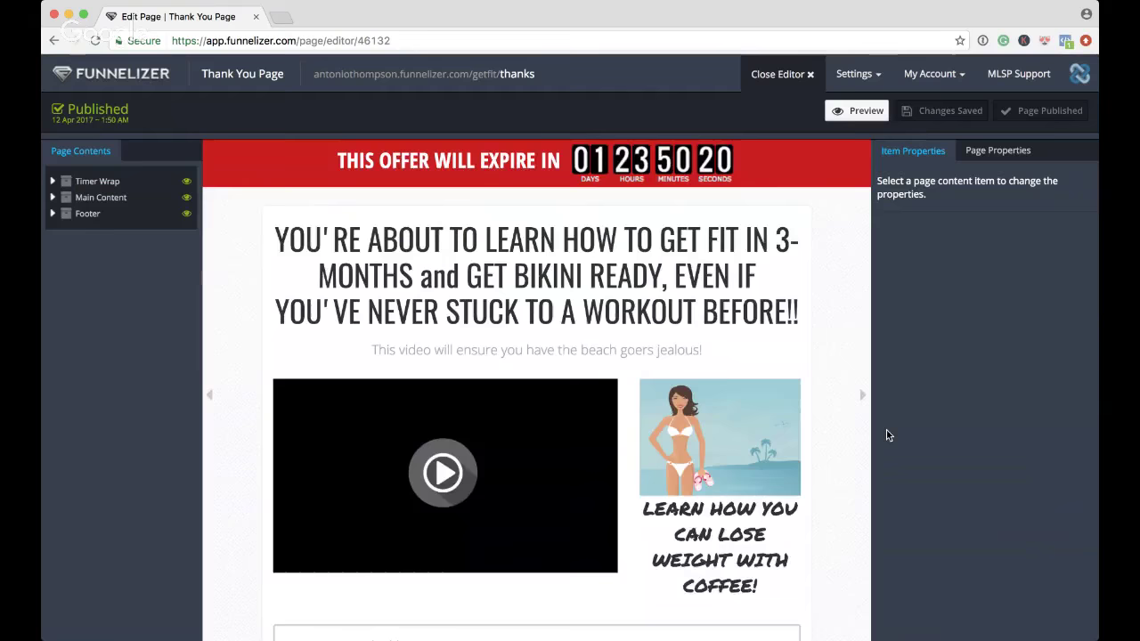
{"action": "scroll", "coordinate": [746, 436], "scroll_direction": "down", "scroll_amount": 3}
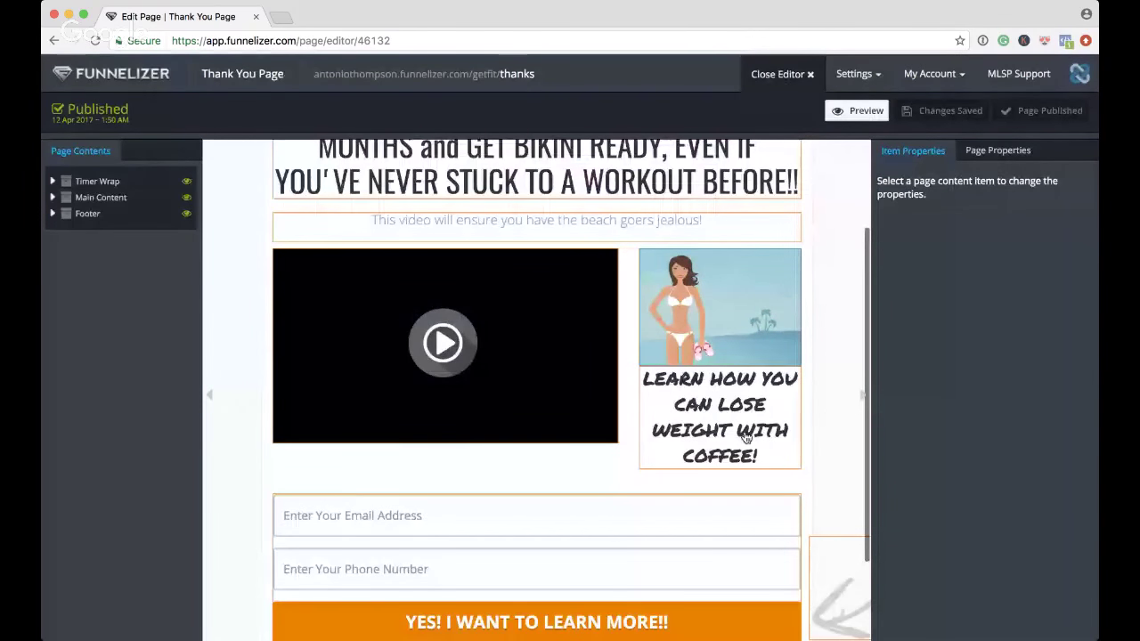
{"action": "scroll", "coordinate": [746, 436], "scroll_direction": "down", "scroll_amount": 3}
{"action": "left_click", "coordinate": [575, 505]}
{"action": "scroll", "coordinate": [971, 507], "scroll_direction": "down", "scroll_amount": 4}
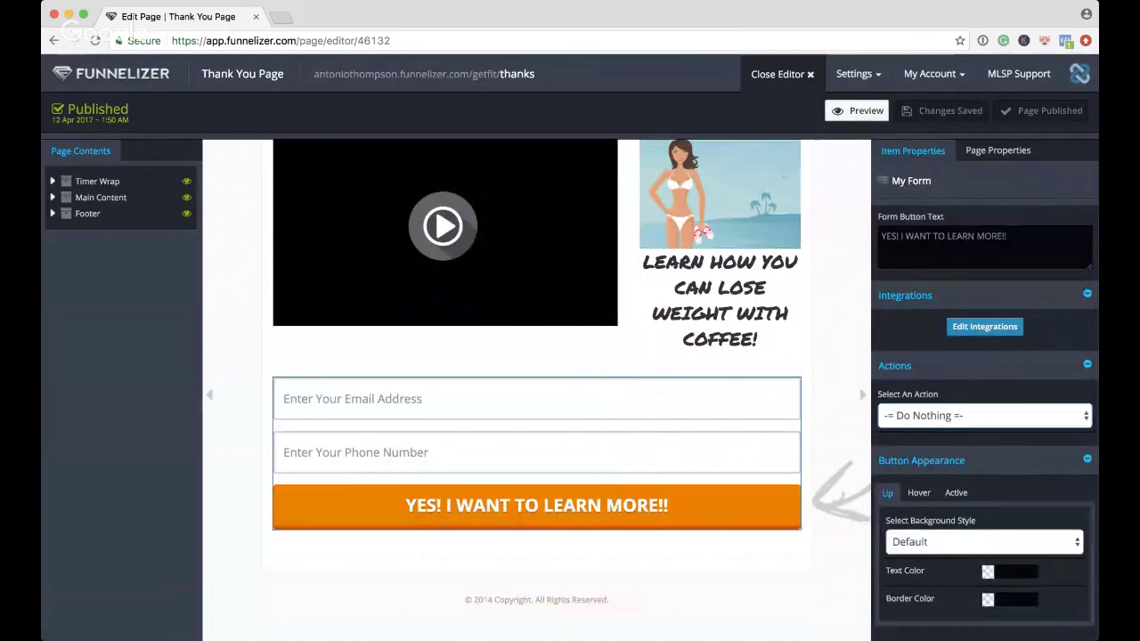
{"action": "left_click", "coordinate": [937, 457]}
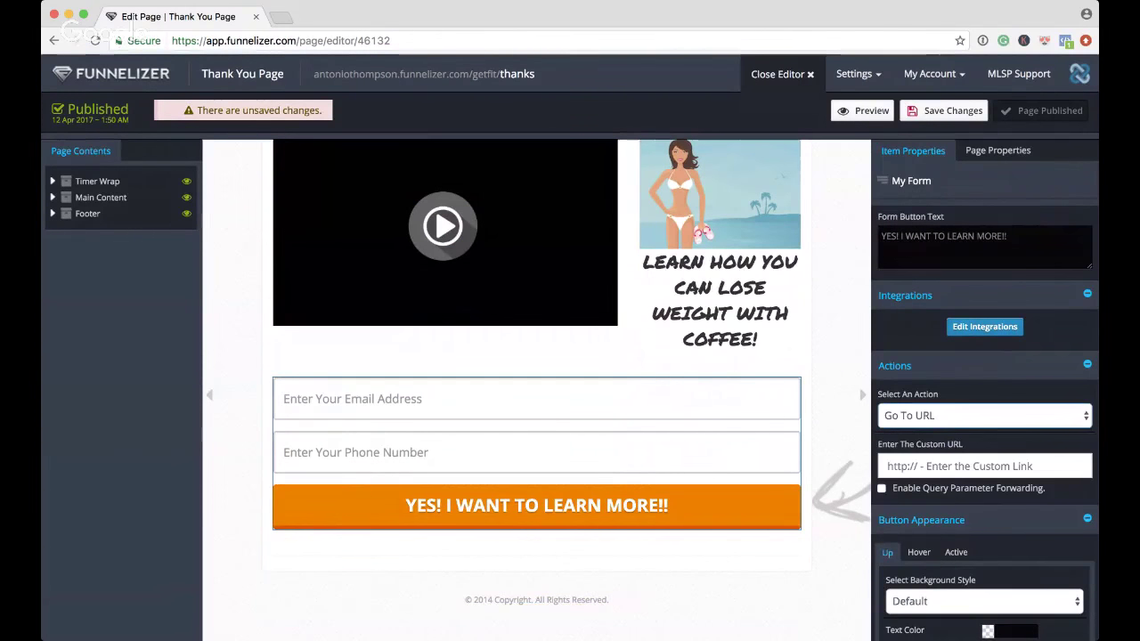
{"action": "key", "text": "Down"}
{"action": "left_click", "coordinate": [984, 465]}
- Save and publish the Thank You Page with the new form action, and check its layout
{"action": "left_click", "coordinate": [946, 110]}
{"action": "left_click", "coordinate": [1013, 115]}
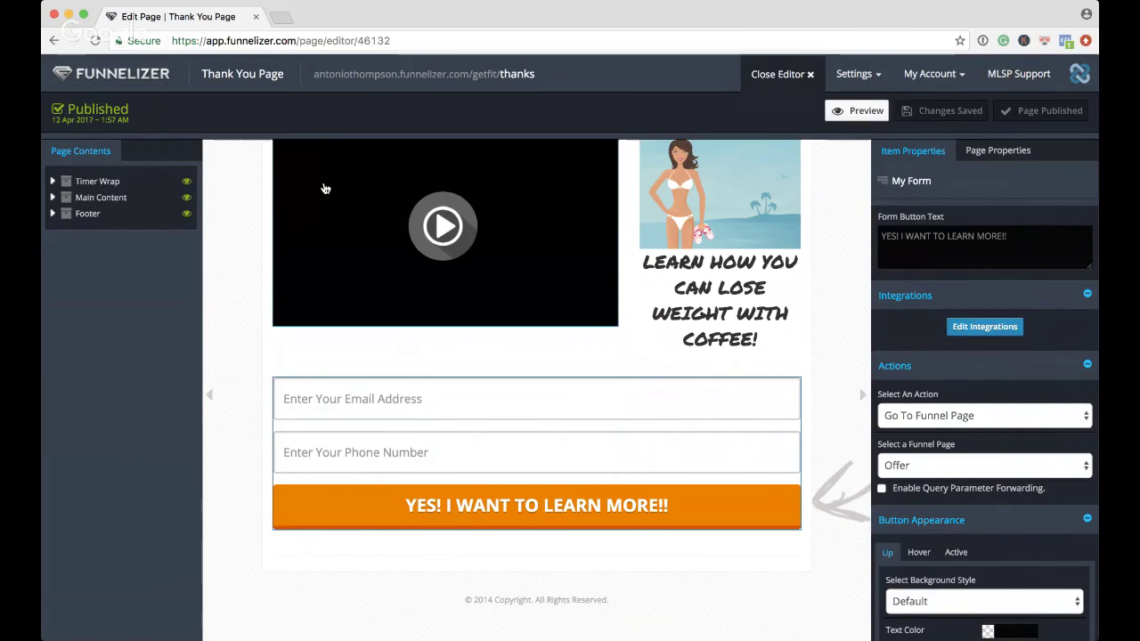
{"action": "scroll", "coordinate": [438, 288], "scroll_direction": "up", "scroll_amount": 3}
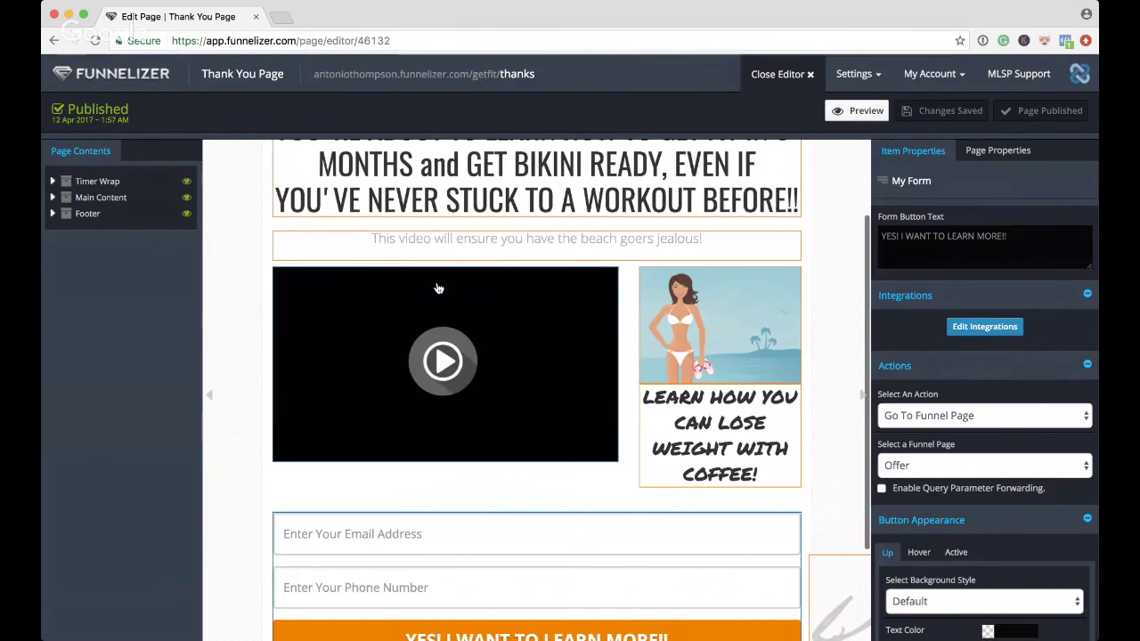
{"action": "scroll", "coordinate": [438, 288], "scroll_direction": "down", "scroll_amount": 2}
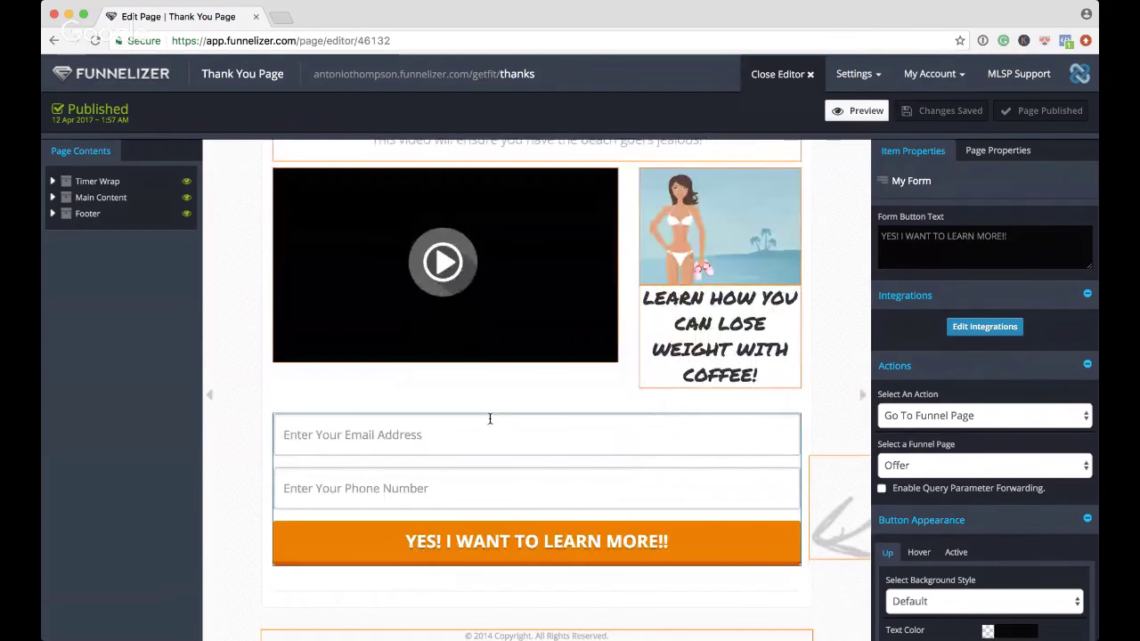
- Preview the funnel's Optin page, and look through the Thank You Page from its headline down to its form
{"action": "left_click", "coordinate": [838, 111]}
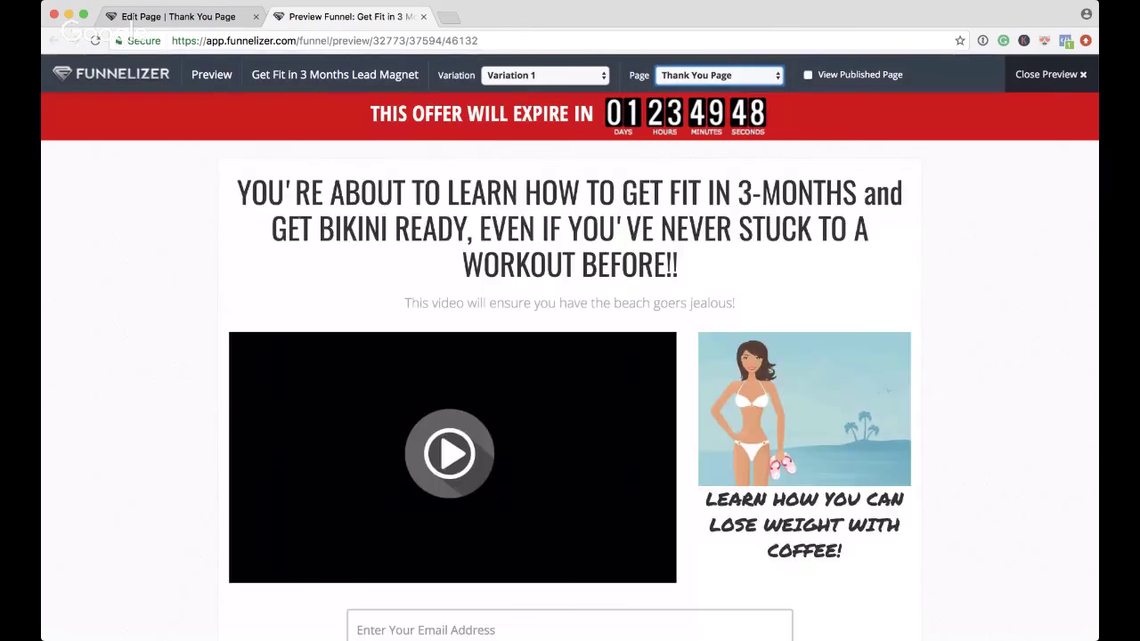
{"action": "left_click", "coordinate": [724, 70]}
{"action": "left_click", "coordinate": [725, 63]}
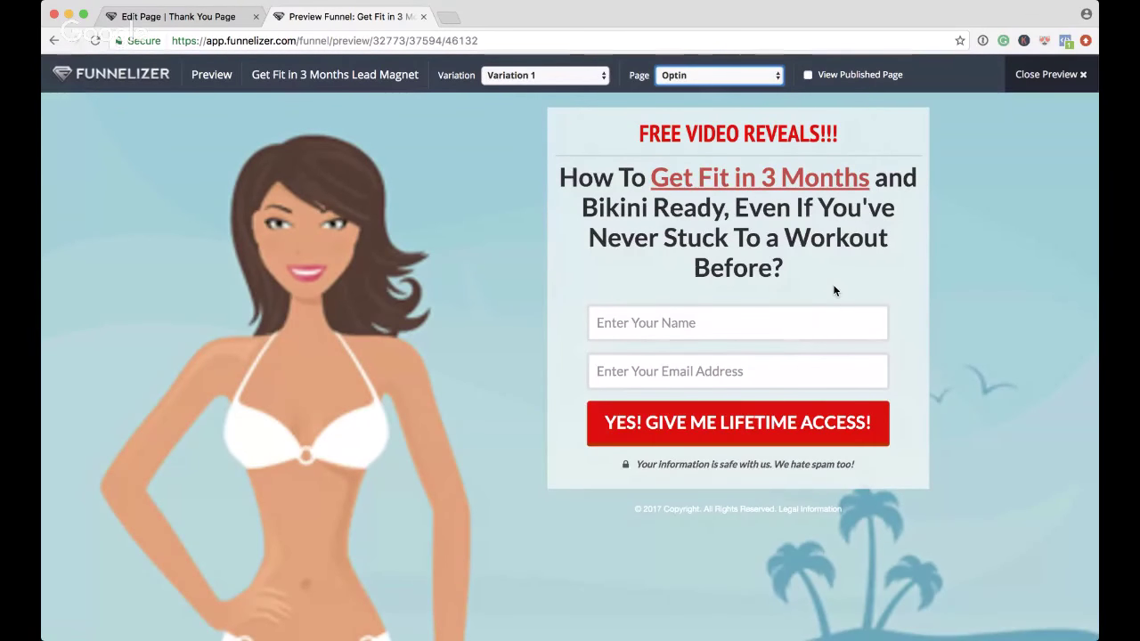
{"action": "left_click", "coordinate": [759, 87]}
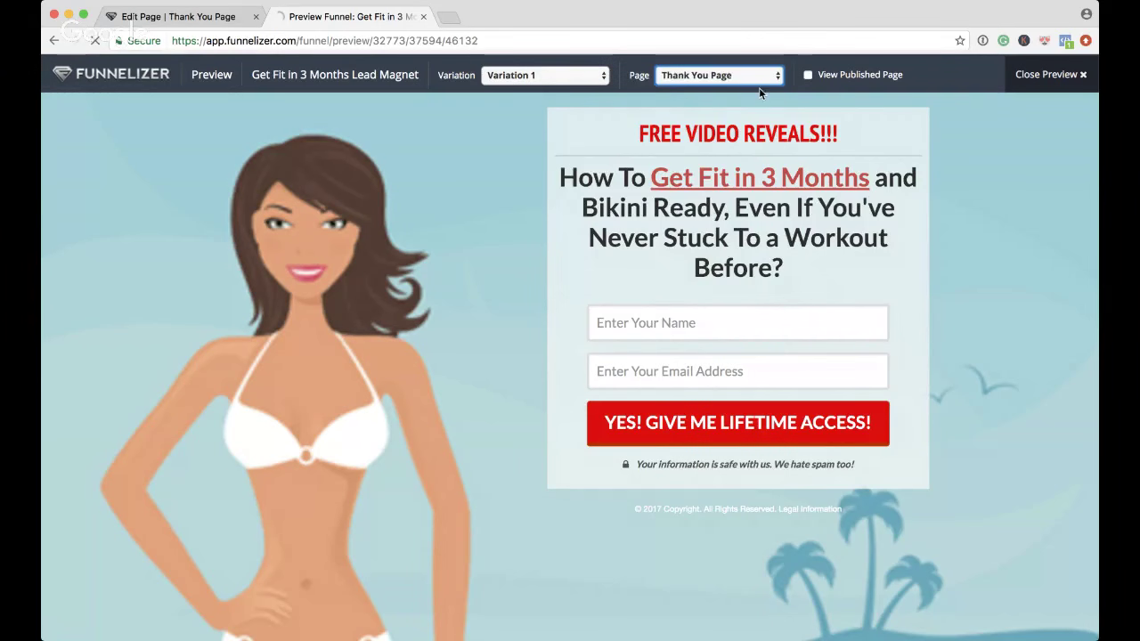
{"action": "scroll", "coordinate": [822, 305], "scroll_direction": "down", "scroll_amount": 1}
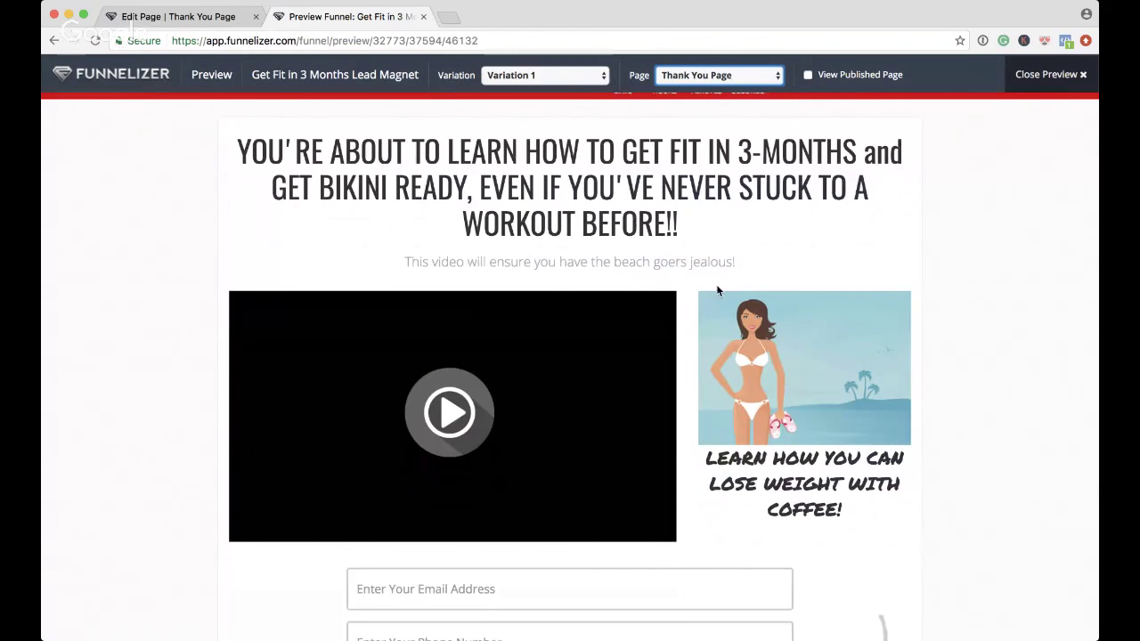
{"action": "scroll", "coordinate": [715, 284], "scroll_direction": "down", "scroll_amount": 1}
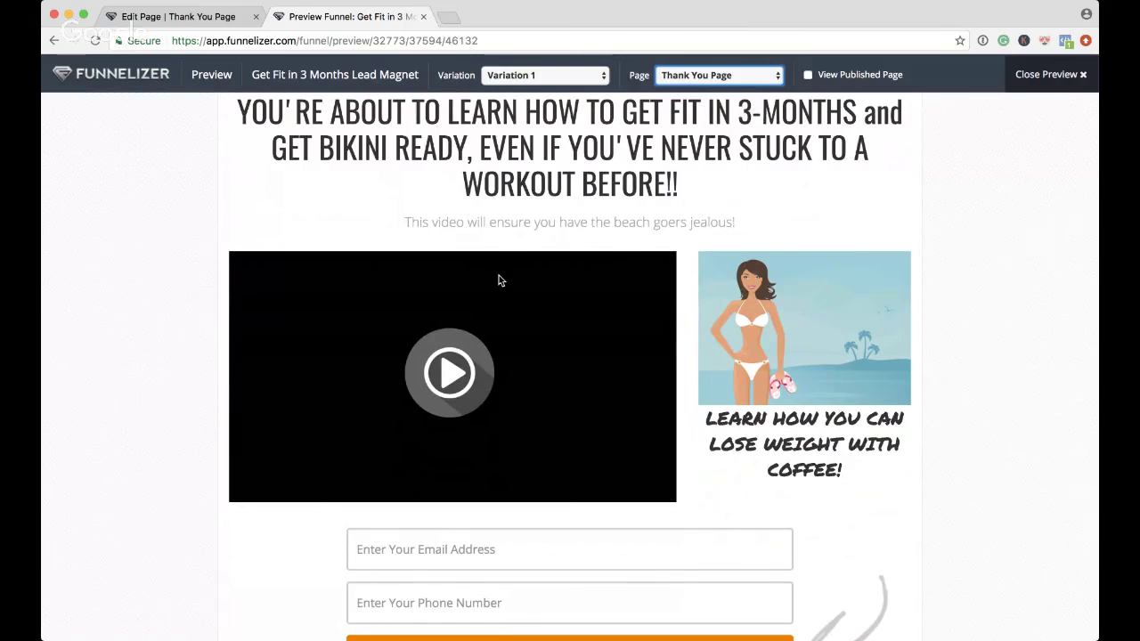
{"action": "scroll", "coordinate": [488, 368], "scroll_direction": "down", "scroll_amount": 1}
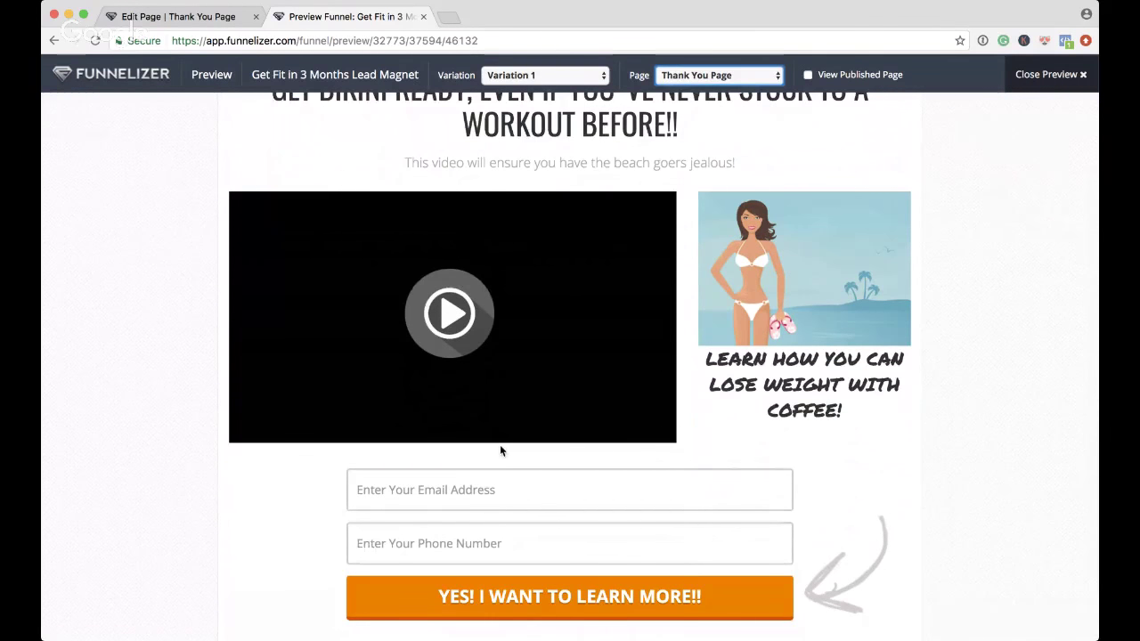
{"action": "scroll", "coordinate": [499, 450], "scroll_direction": "down", "scroll_amount": 1}
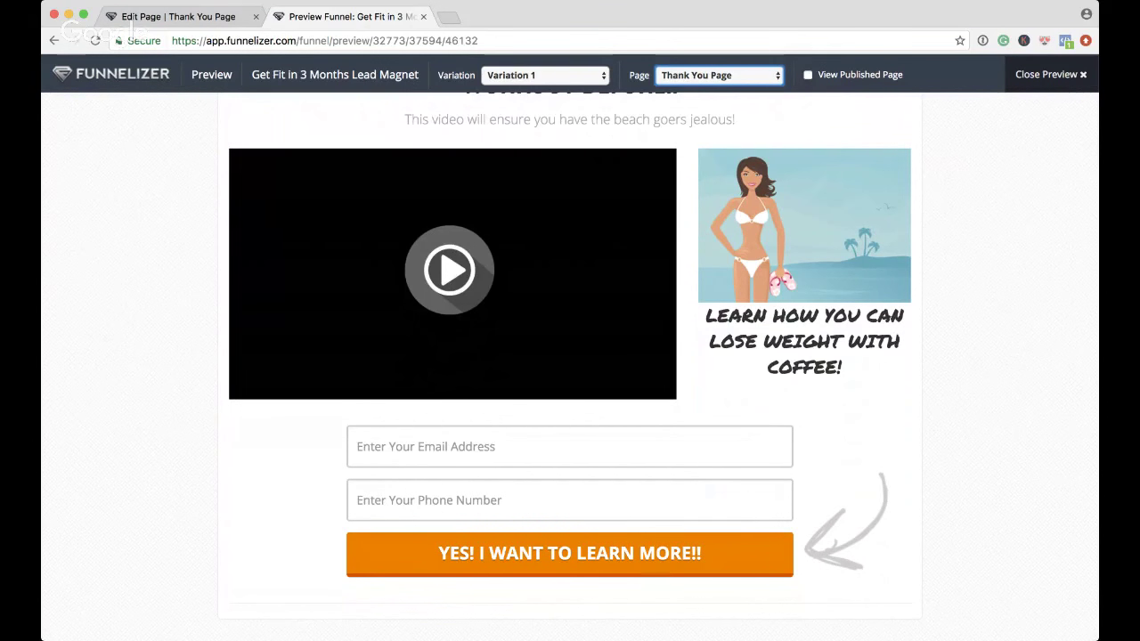
- Preview the full Offer page and test its "Click Here to Add To Cart" link
{"action": "left_click", "coordinate": [708, 86]}
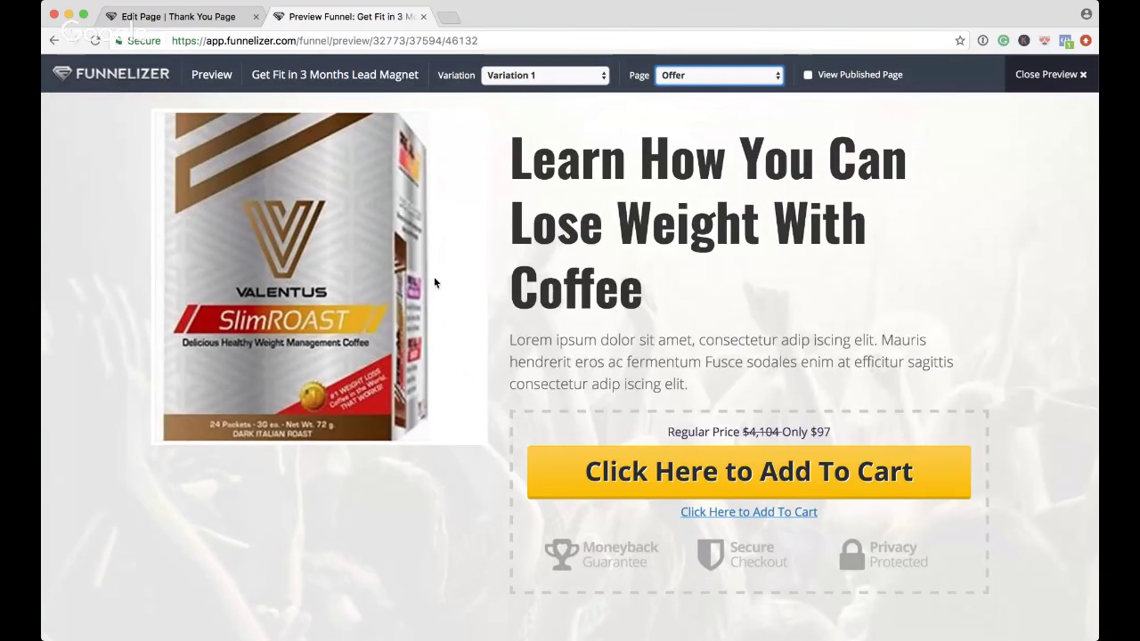
{"action": "scroll", "coordinate": [884, 291], "scroll_direction": "down", "scroll_amount": 6}
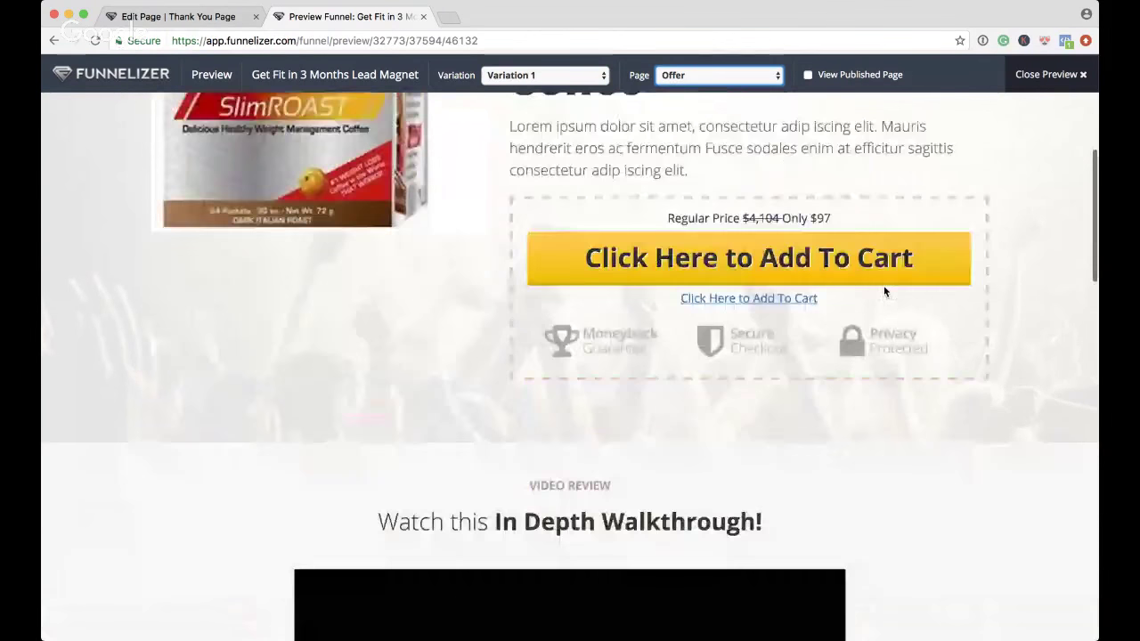
{"action": "scroll", "coordinate": [775, 331], "scroll_direction": "down", "scroll_amount": 10}
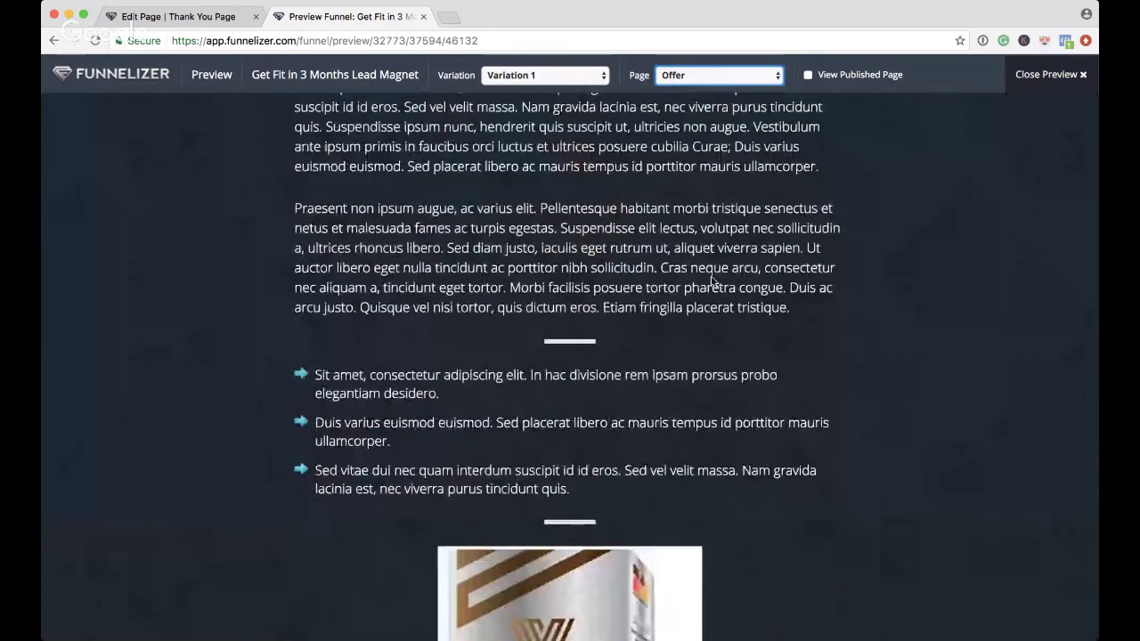
{"action": "scroll", "coordinate": [710, 276], "scroll_direction": "down", "scroll_amount": 5}
{"action": "scroll", "coordinate": [711, 276], "scroll_direction": "up", "scroll_amount": 20}
{"action": "scroll", "coordinate": [710, 282], "scroll_direction": "down", "scroll_amount": 1}
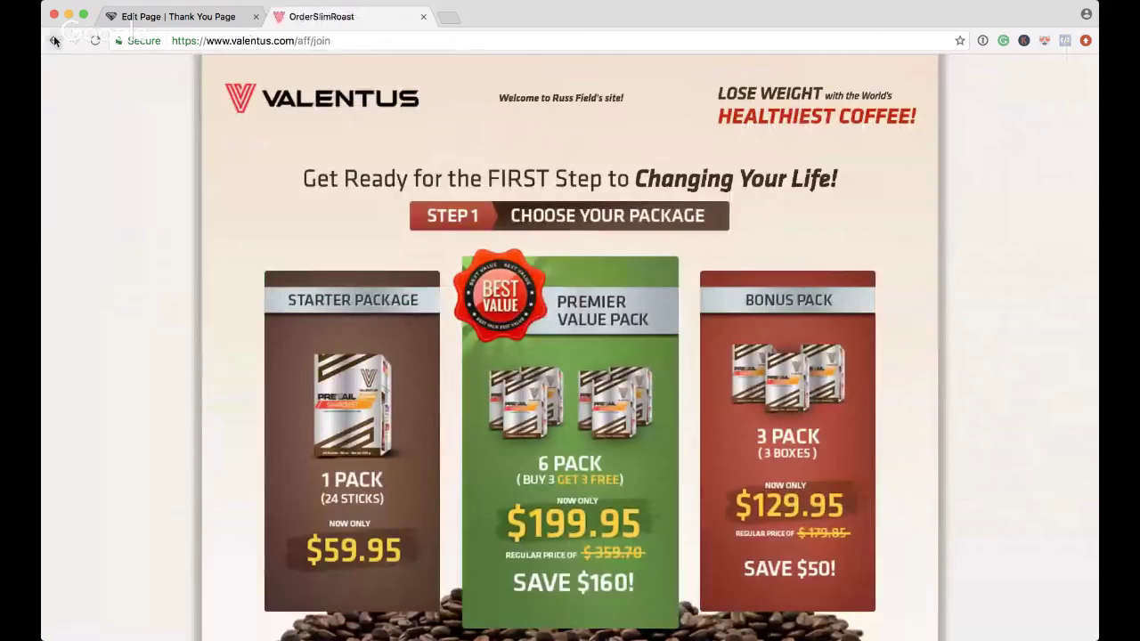
- Go back to the funnel preview, return to the Valentus order page and look over its packages
{"action": "left_click", "coordinate": [55, 41]}
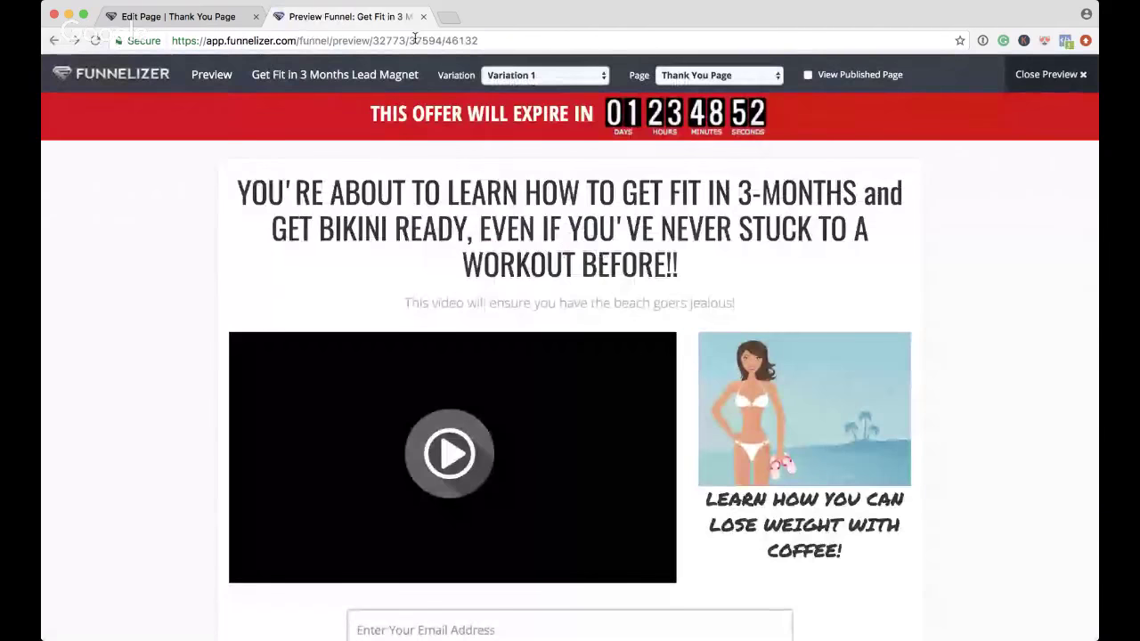
{"action": "left_click", "coordinate": [76, 40]}
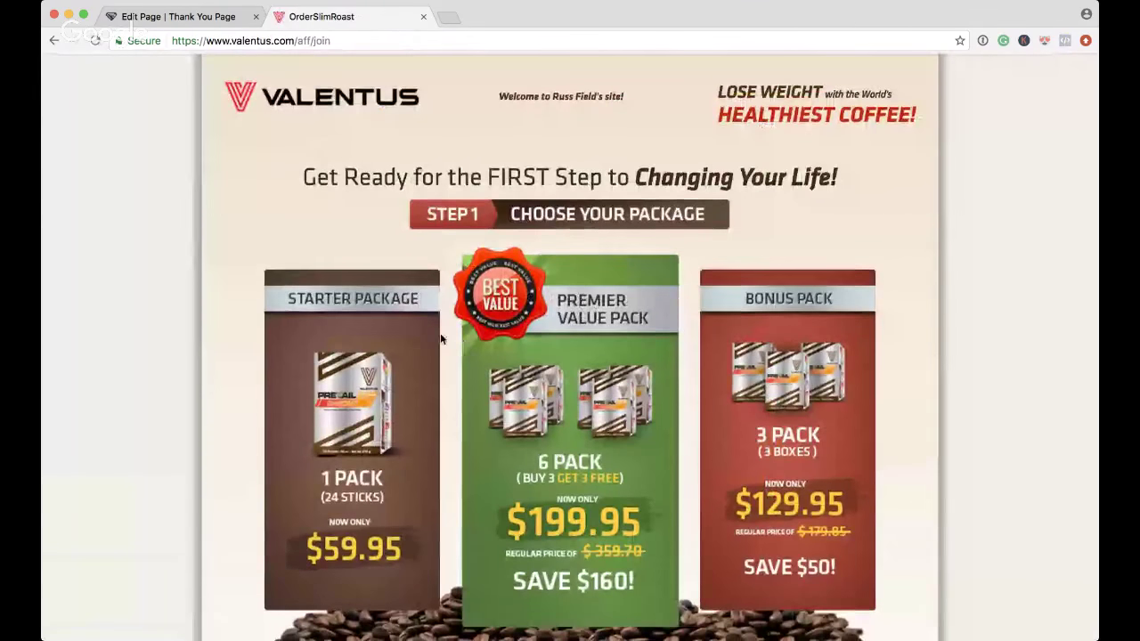
{"action": "scroll", "coordinate": [454, 343], "scroll_direction": "down", "scroll_amount": 5}
{"action": "scroll", "coordinate": [441, 338], "scroll_direction": "up", "scroll_amount": 5}
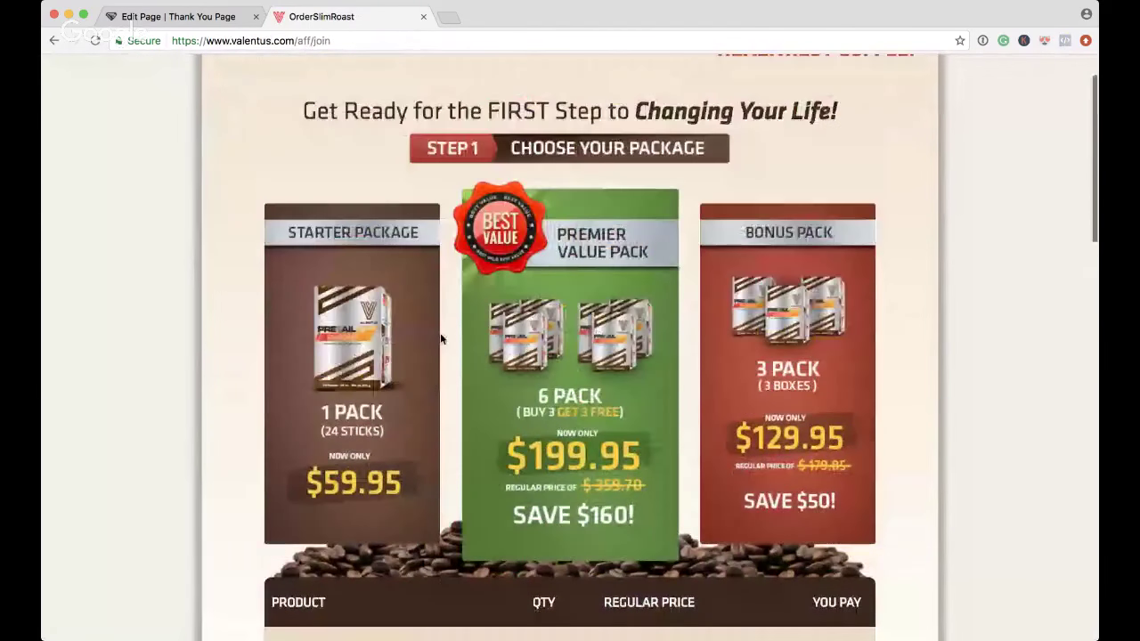
- Start a fresh funnel preview from the Thank You Page editor and review the Offer page's video and Add To Cart sections
{"action": "left_click", "coordinate": [178, 16]}
{"action": "scroll", "coordinate": [507, 249], "scroll_direction": "up", "scroll_amount": 3}
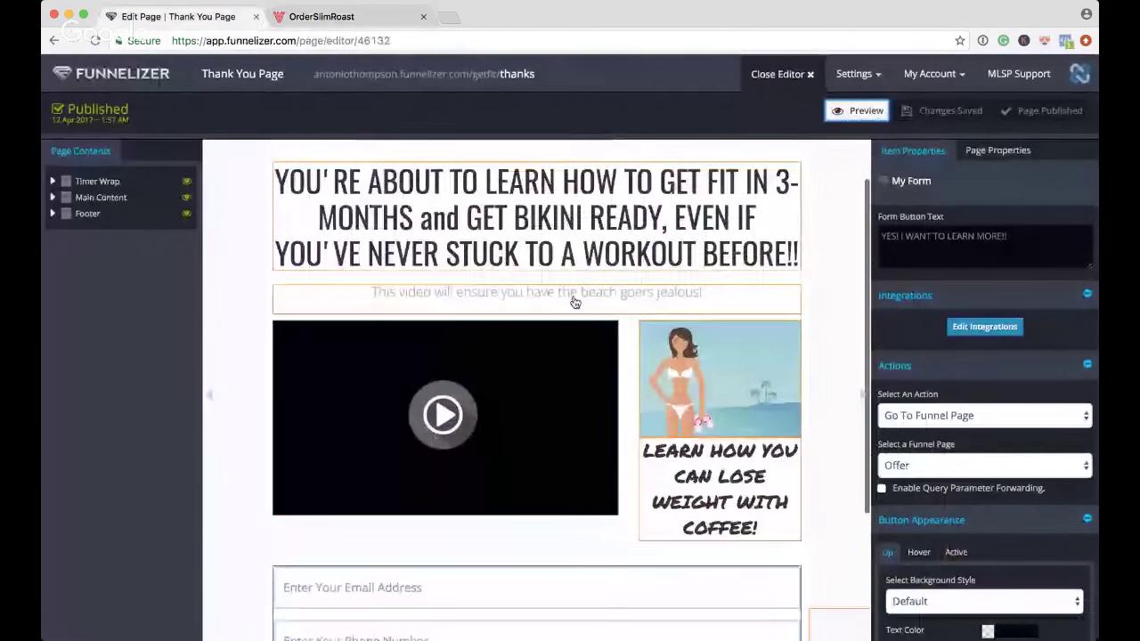
{"action": "left_click", "coordinate": [855, 111]}
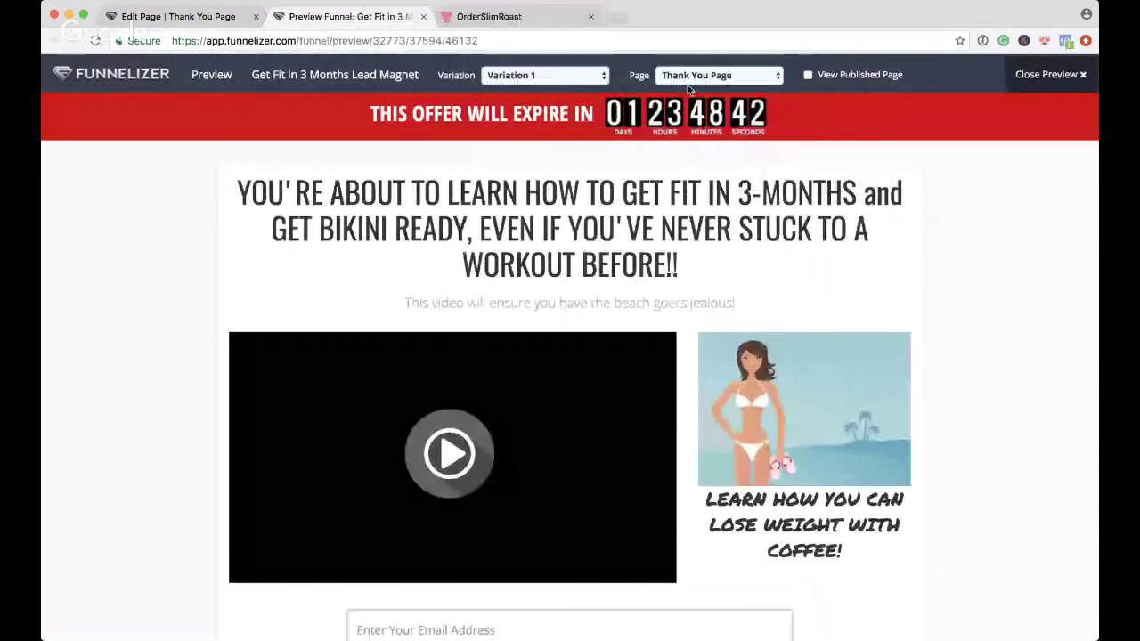
{"action": "left_click", "coordinate": [719, 75]}
{"action": "left_click", "coordinate": [692, 90]}
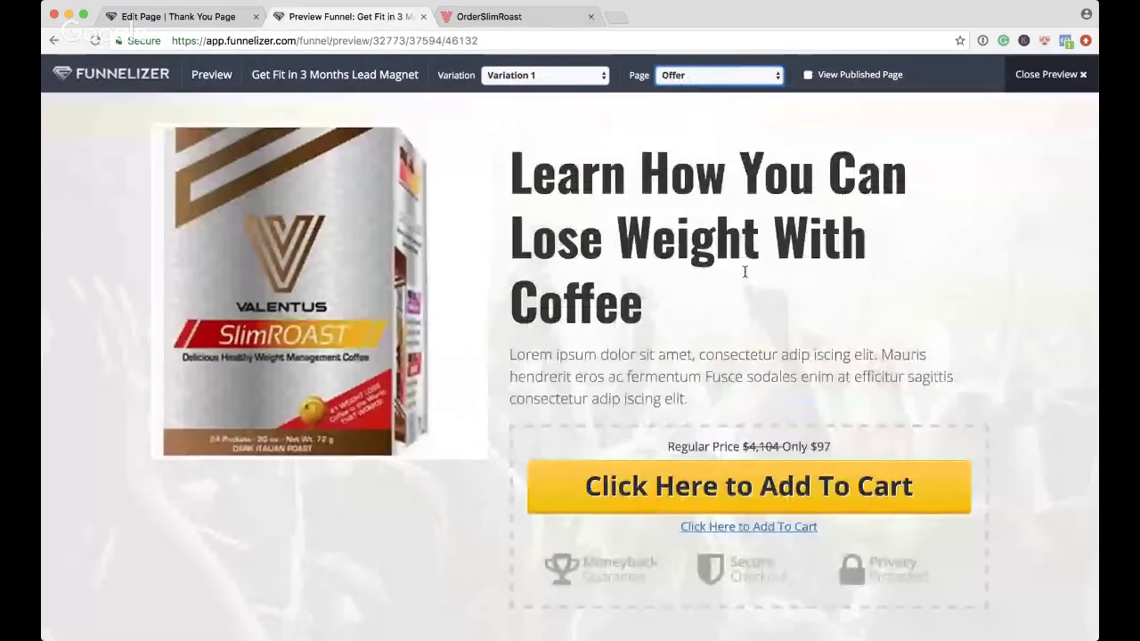
{"action": "scroll", "coordinate": [745, 277], "scroll_direction": "down", "scroll_amount": 5}
{"action": "scroll", "coordinate": [745, 277], "scroll_direction": "down", "scroll_amount": 4}
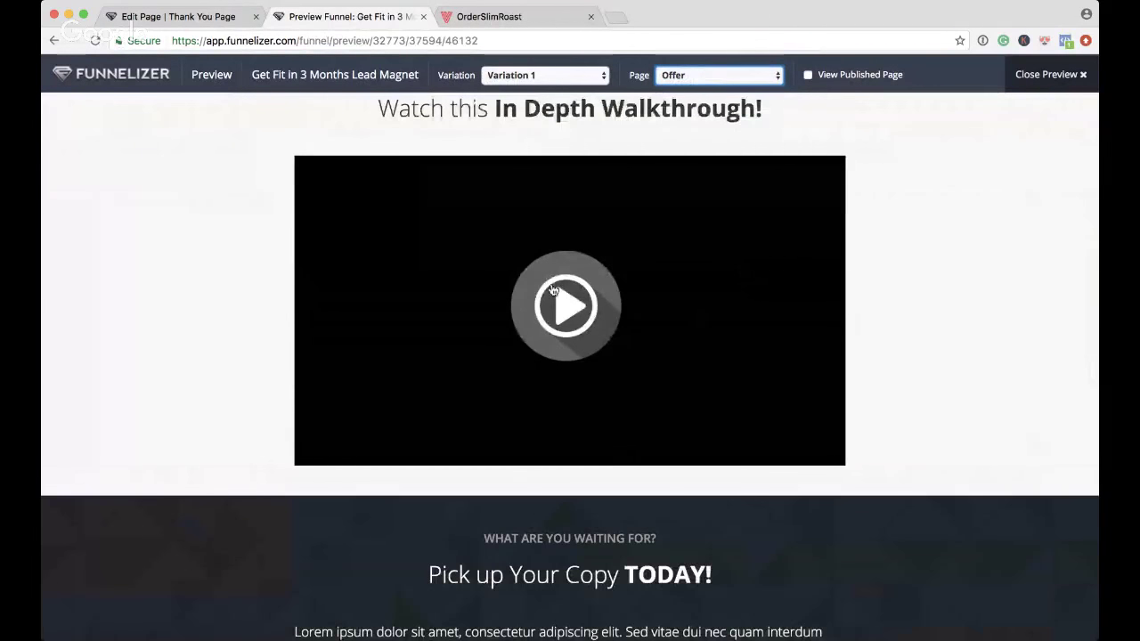
{"action": "scroll", "coordinate": [634, 340], "scroll_direction": "up", "scroll_amount": 2}
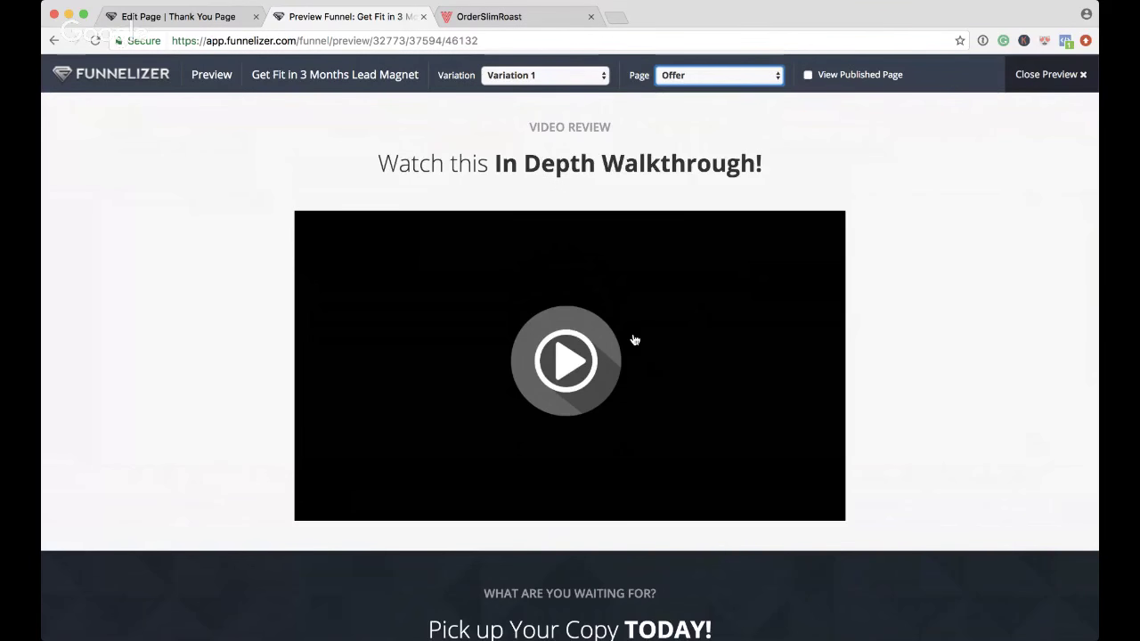
{"action": "scroll", "coordinate": [634, 339], "scroll_direction": "up", "scroll_amount": 5}
{"action": "scroll", "coordinate": [634, 338], "scroll_direction": "down", "scroll_amount": 1}
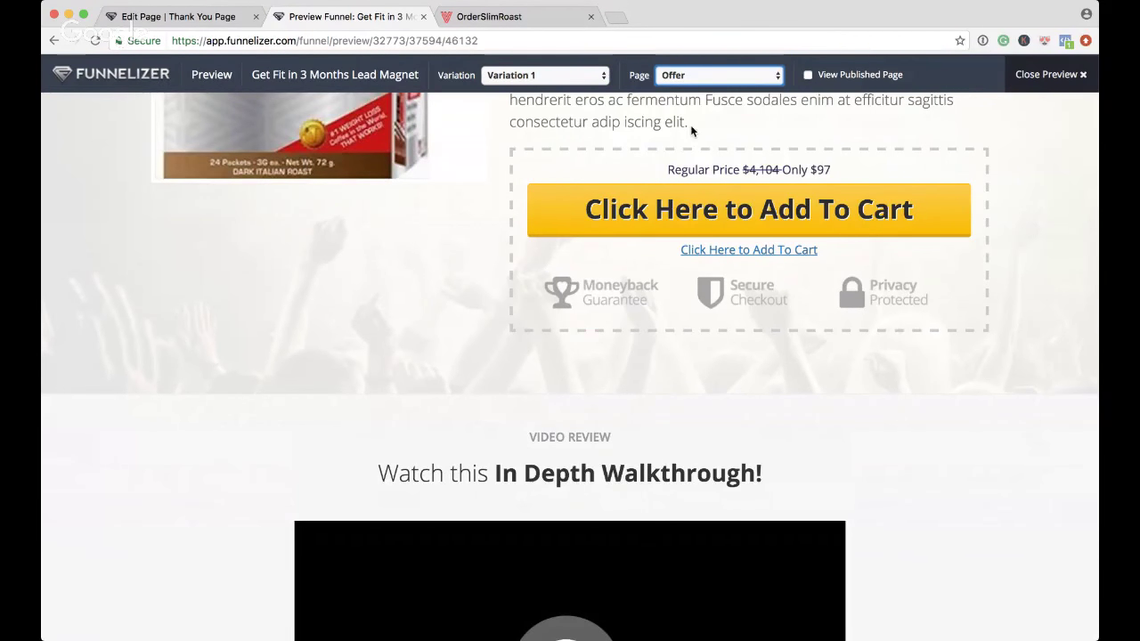
- Look through the rest of the Offer page preview, from the walkthrough video to the closing Add To Cart section and back up
{"action": "scroll", "coordinate": [690, 125], "scroll_direction": "down", "scroll_amount": 5}
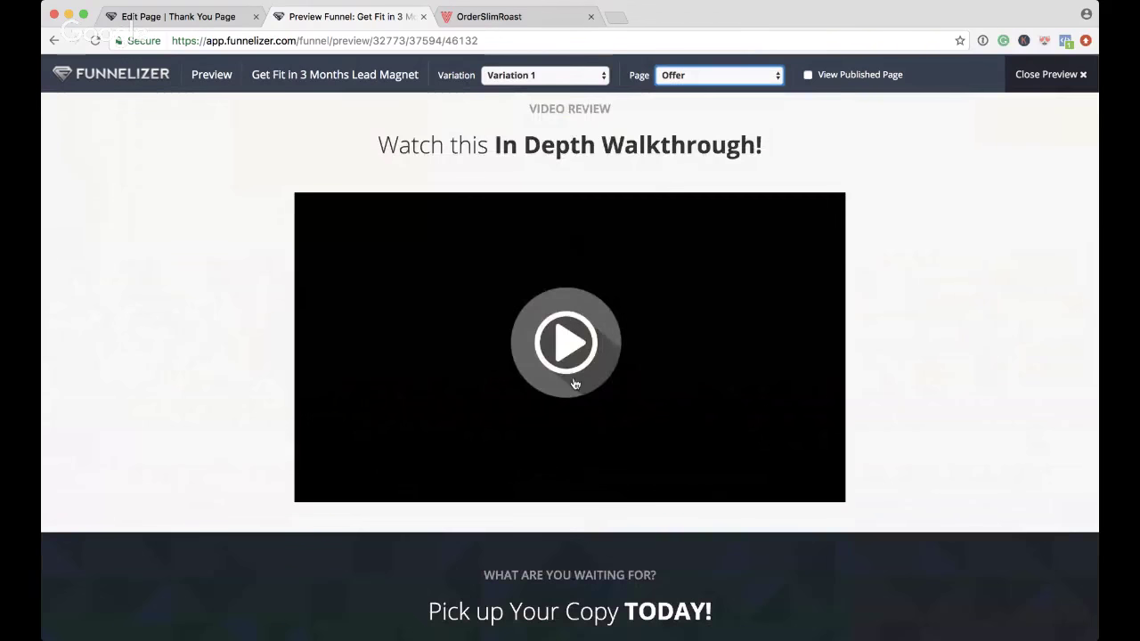
{"action": "scroll", "coordinate": [576, 382], "scroll_direction": "down", "scroll_amount": 5}
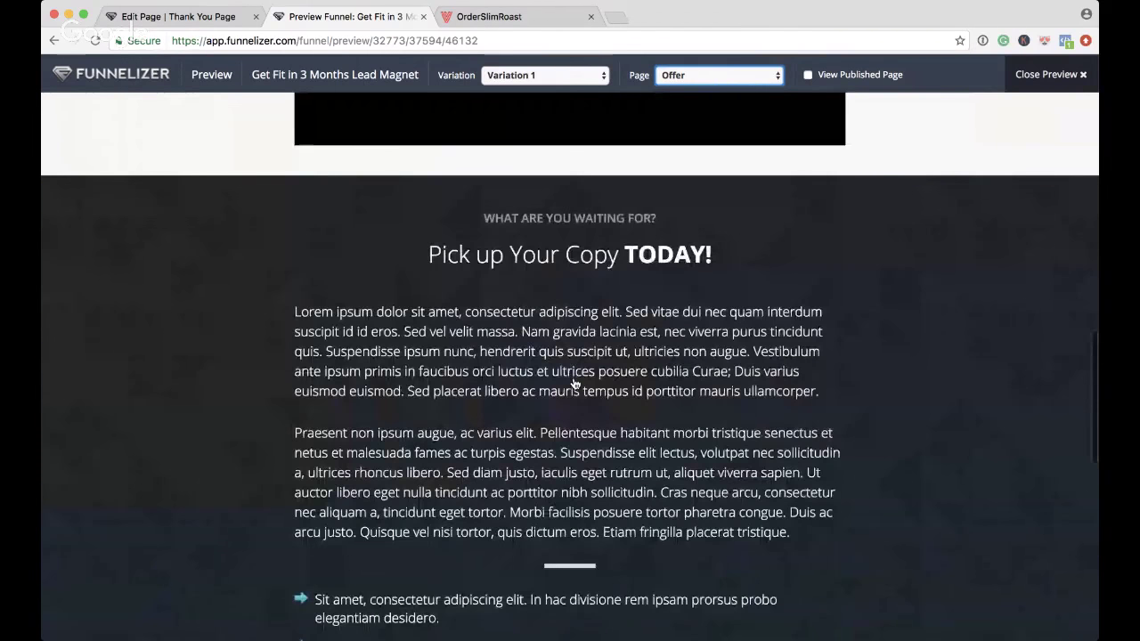
{"action": "scroll", "coordinate": [574, 383], "scroll_direction": "down", "scroll_amount": 10}
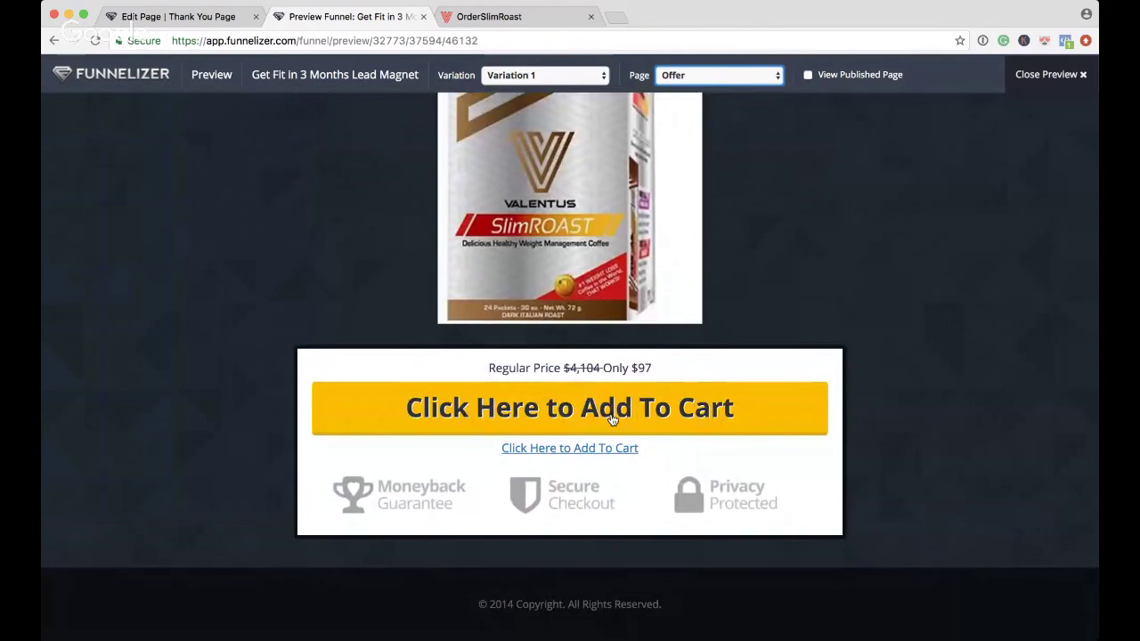
{"action": "scroll", "coordinate": [734, 309], "scroll_direction": "up", "scroll_amount": 10}
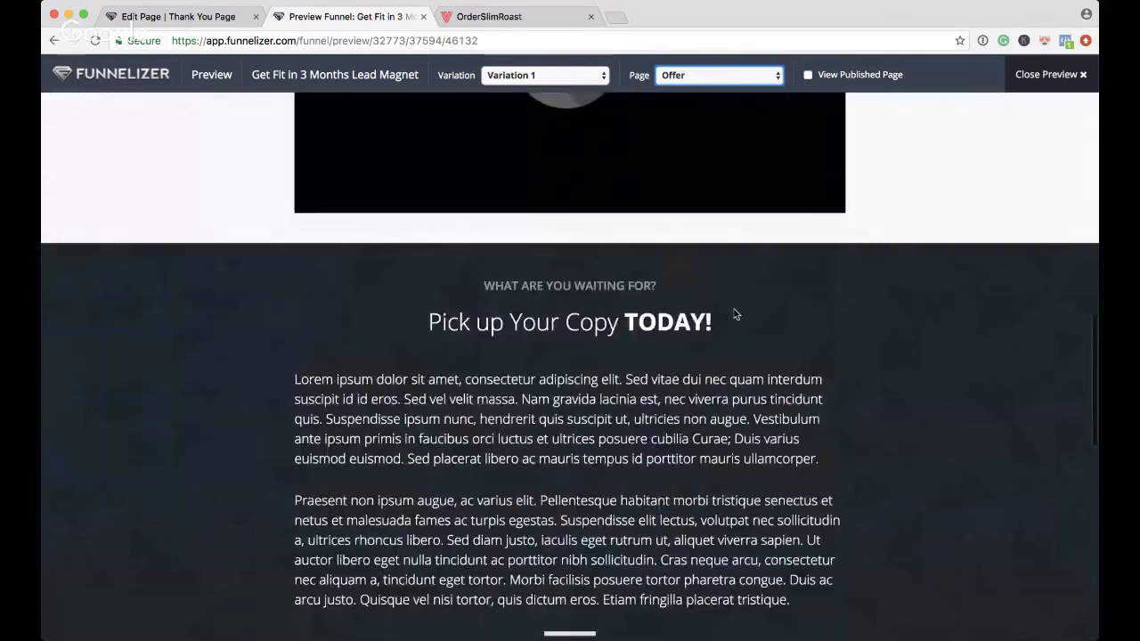
{"action": "scroll", "coordinate": [734, 315], "scroll_direction": "up", "scroll_amount": 6}
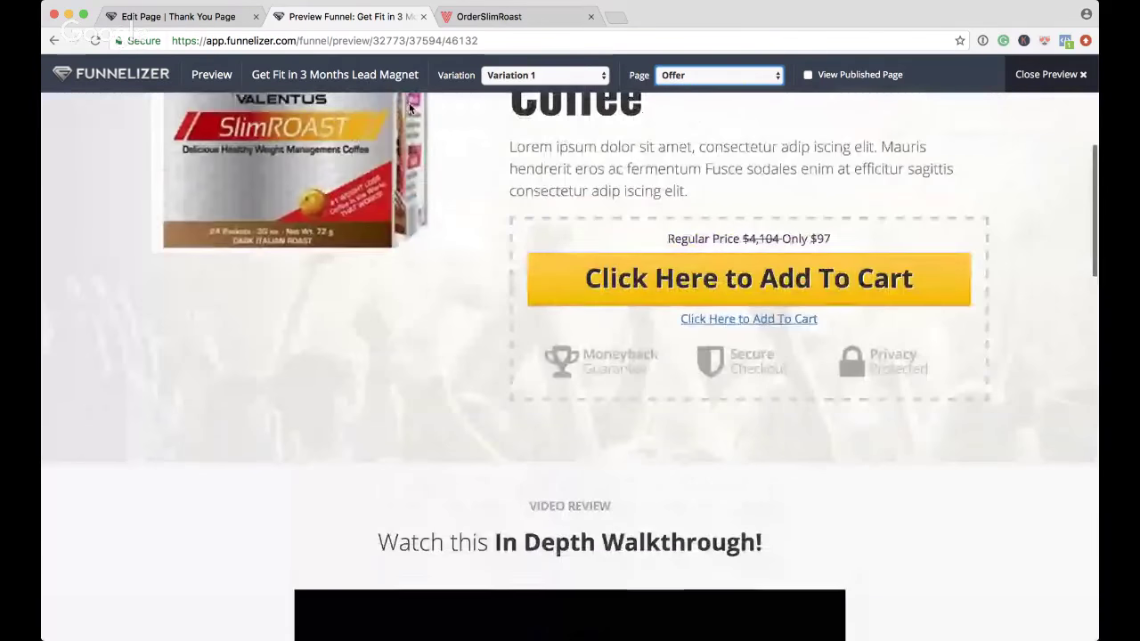
- Return to the Thank You Page editor and review its layout from the headline down to the email and phone form
{"action": "left_click", "coordinate": [223, 16]}
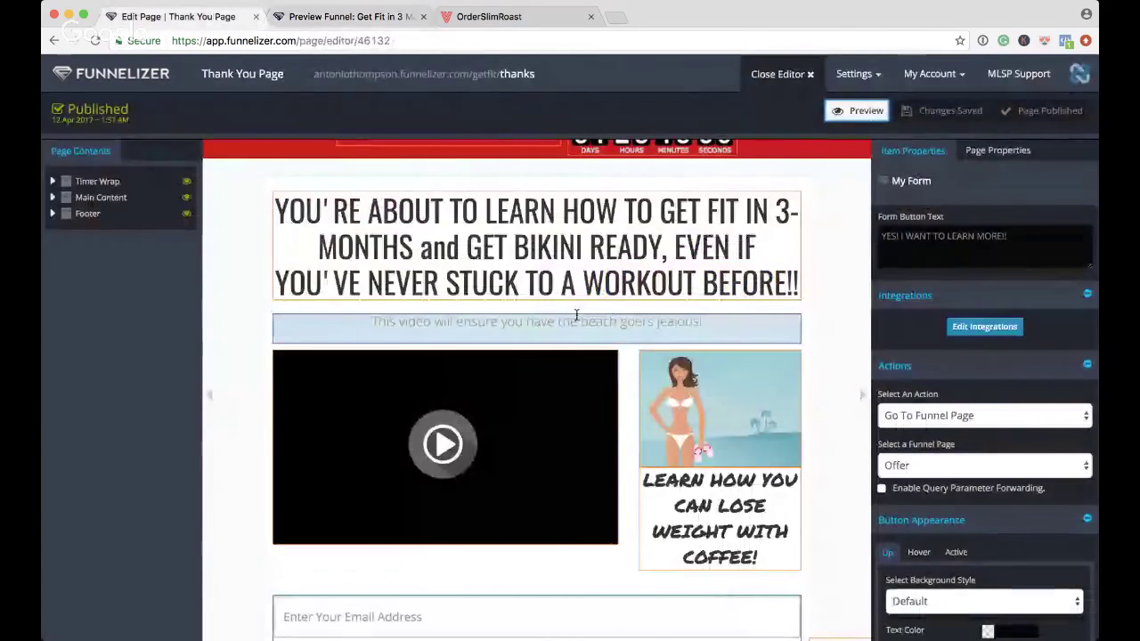
{"action": "scroll", "coordinate": [576, 313], "scroll_direction": "down", "scroll_amount": 3}
{"action": "scroll", "coordinate": [576, 313], "scroll_direction": "up", "scroll_amount": 4}
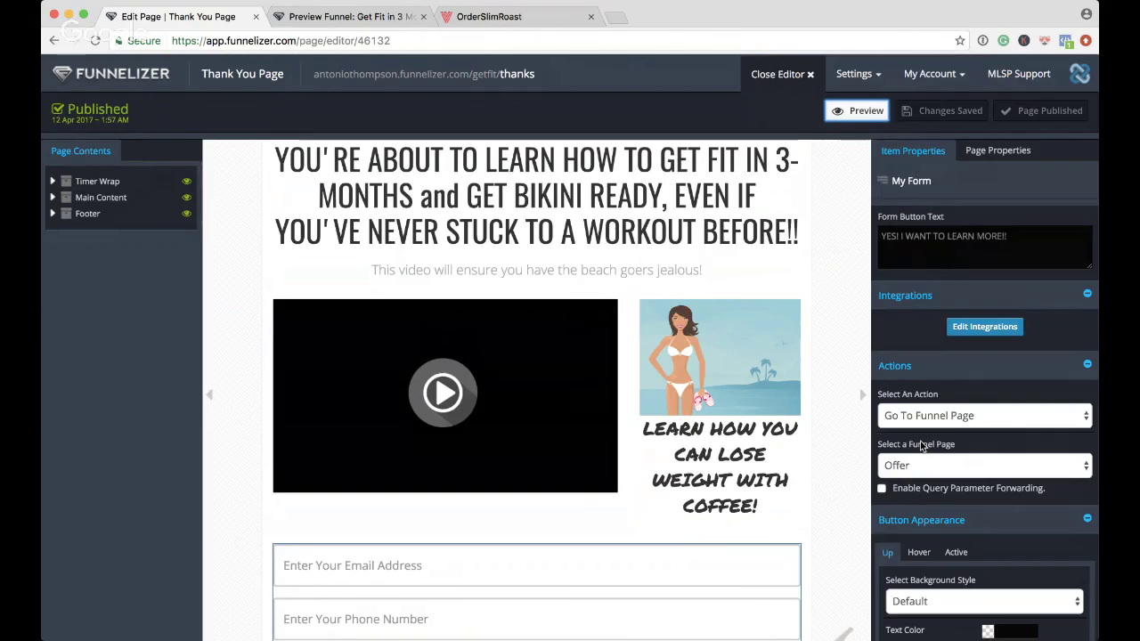
{"action": "scroll", "coordinate": [821, 492], "scroll_direction": "down", "scroll_amount": 2}
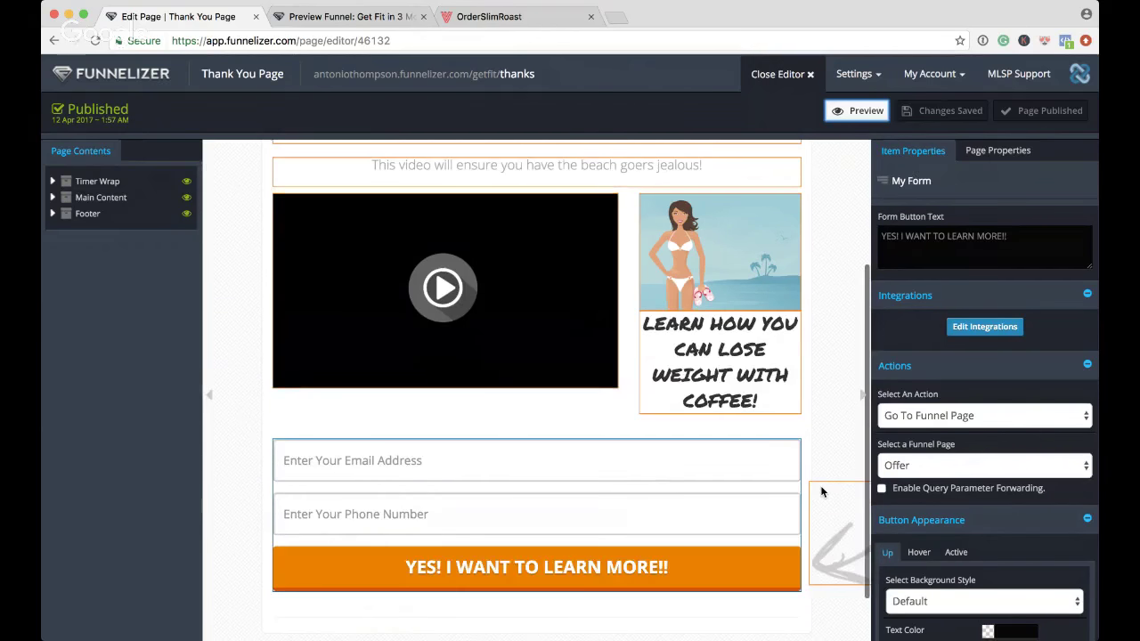
{"action": "scroll", "coordinate": [806, 489], "scroll_direction": "down", "scroll_amount": 1}
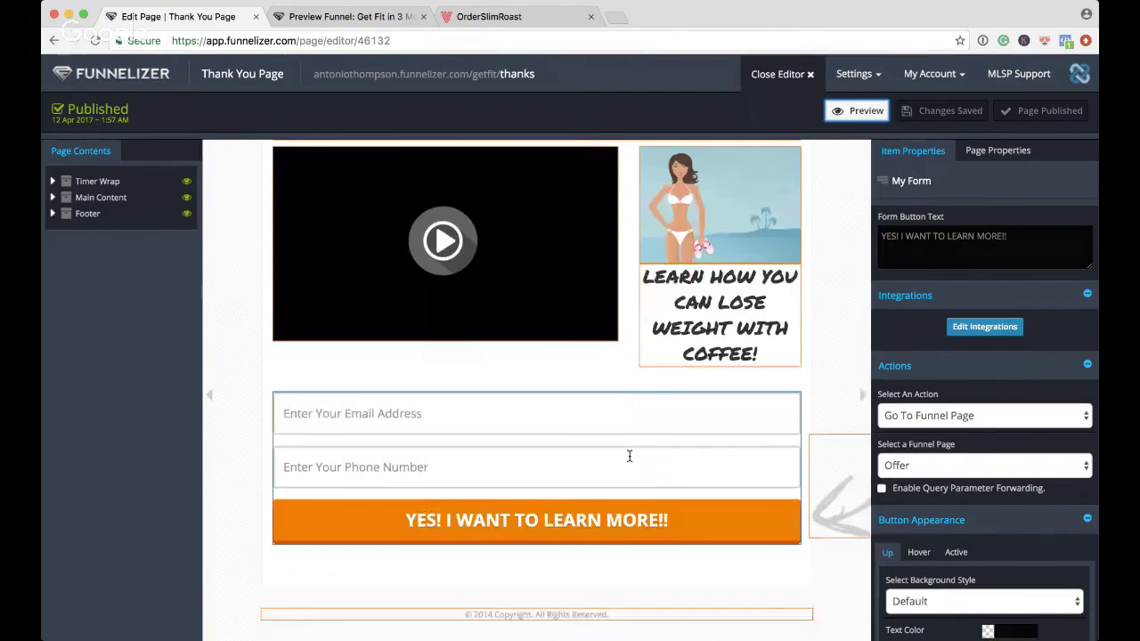